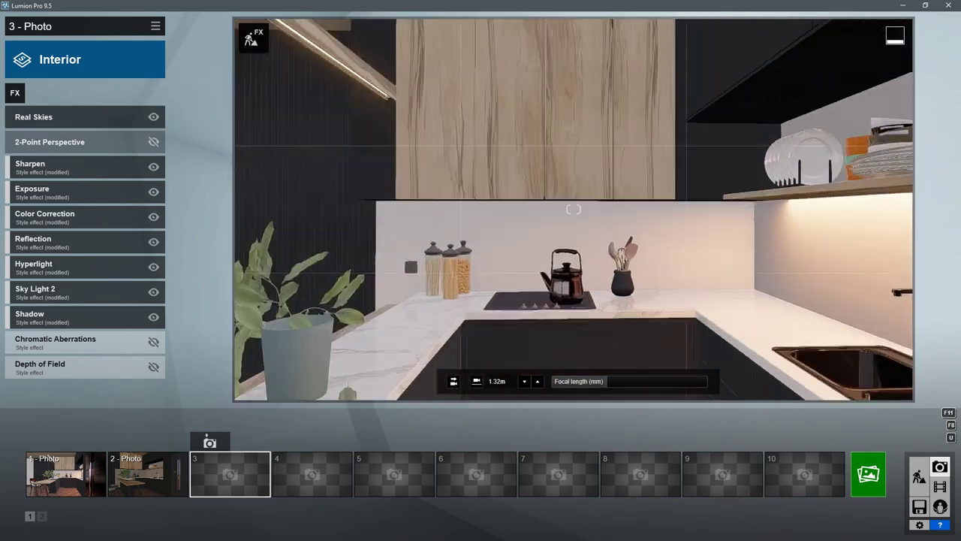
Step: Frame photo 3 from high above the kitchen counters and adjust a Near Clip Plane effect to cut away the foreground
right_drag(574, 209, 660, 293)
click(154, 242)
key(w)
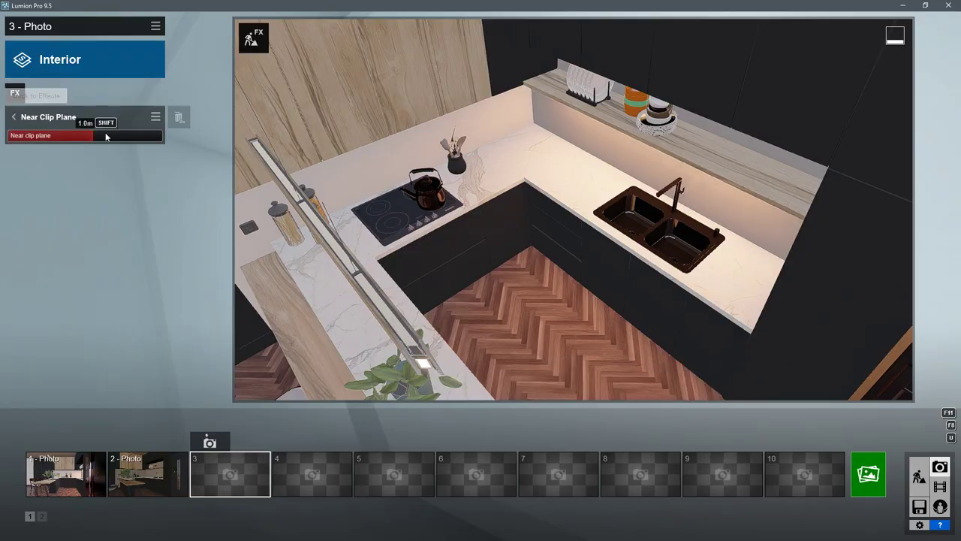
mouse_move(103, 135)
mouse_down()
mouse_move(122, 138)
mouse_move(89, 132)
mouse_up()
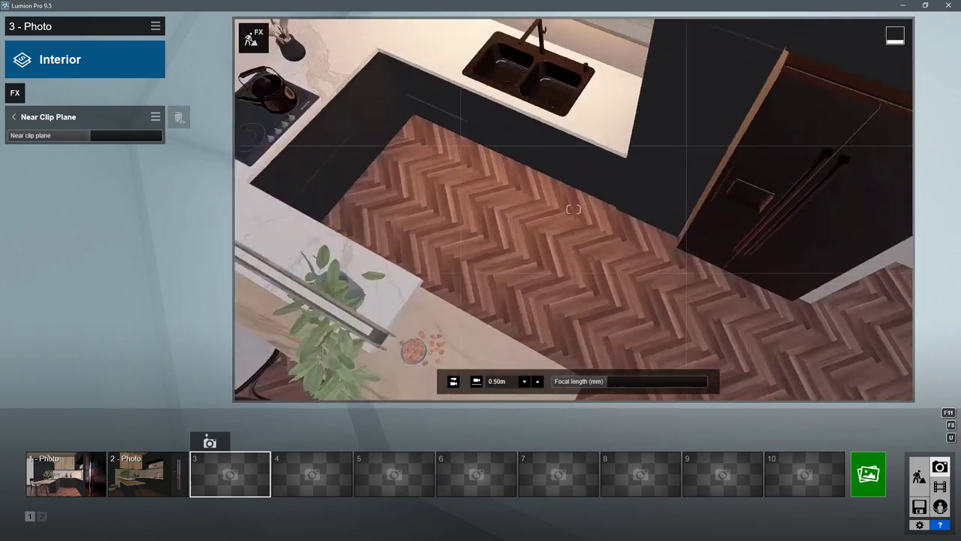
Step: Refine the high-angle kitchen framing by tuning the camera's focal length and the near clip distance
key(s)
mouse_move(546, 263)
right_down()
mouse_move(537, 226)
mouse_move(549, 234)
mouse_move(548, 158)
mouse_move(545, 264)
right_up()
drag(607, 381, 601, 384)
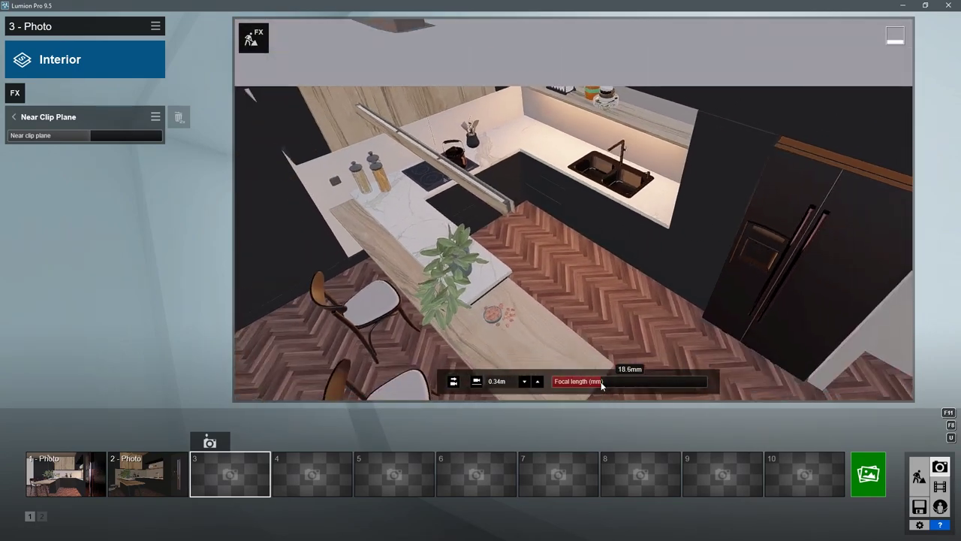
mouse_move(571, 233)
right_down()
mouse_move(571, 293)
mouse_move(568, 240)
right_up()
drag(89, 135, 95, 135)
right_drag(450, 233, 435, 200)
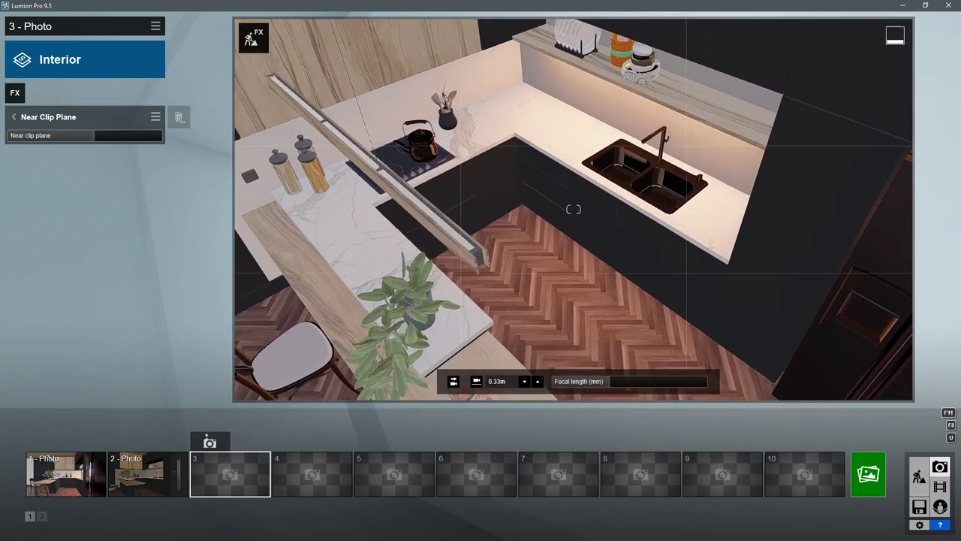
drag(95, 137, 99, 138)
click(22, 116)
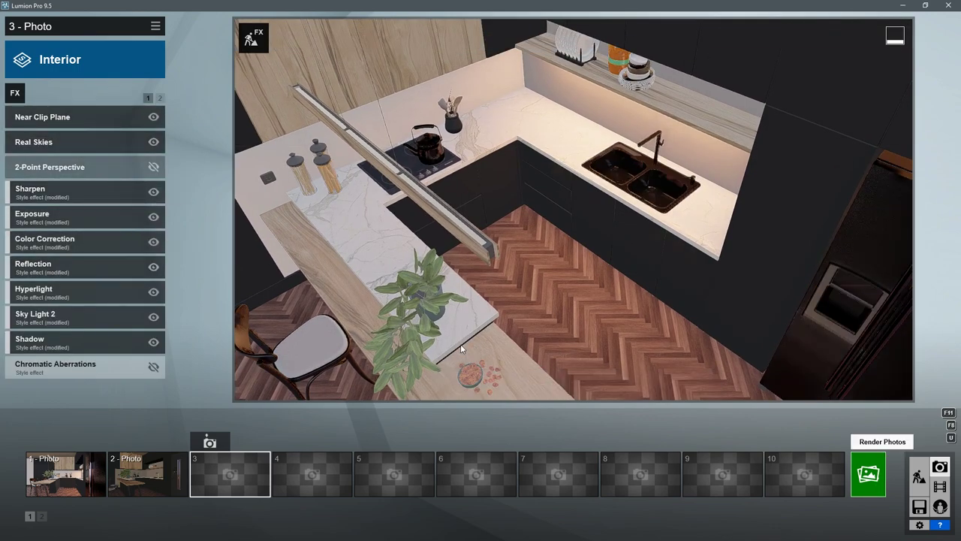
Step: Render the current shot at 1280x720, save it as 20, and close the finished render
click(868, 474)
click(287, 408)
text(20)
key(Return)
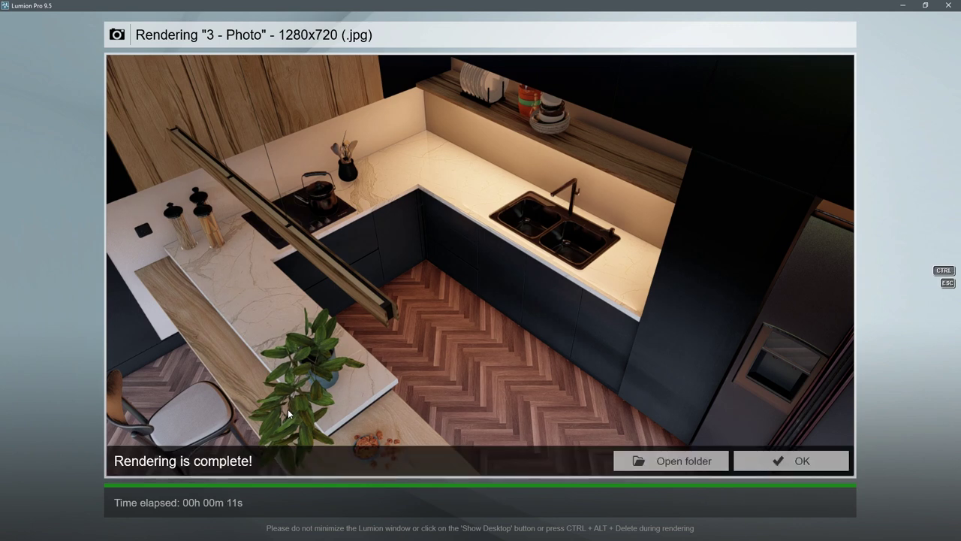
click(791, 460)
Step: Lighten the colour of the kitchen sink and faucet material to a bright metallic tone and save the material changes
click(917, 476)
click(506, 260)
mouse_move(83, 356)
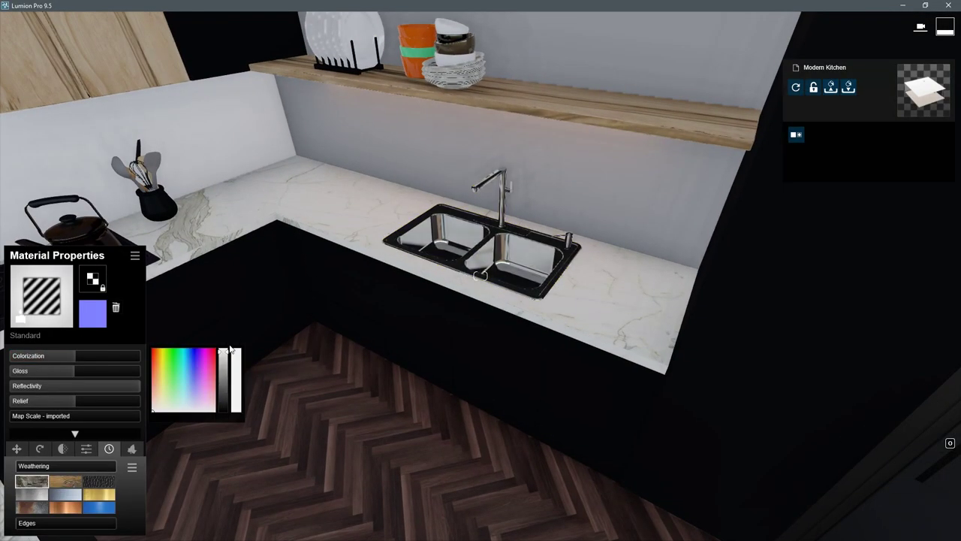
click(232, 350)
click(196, 375)
click(924, 513)
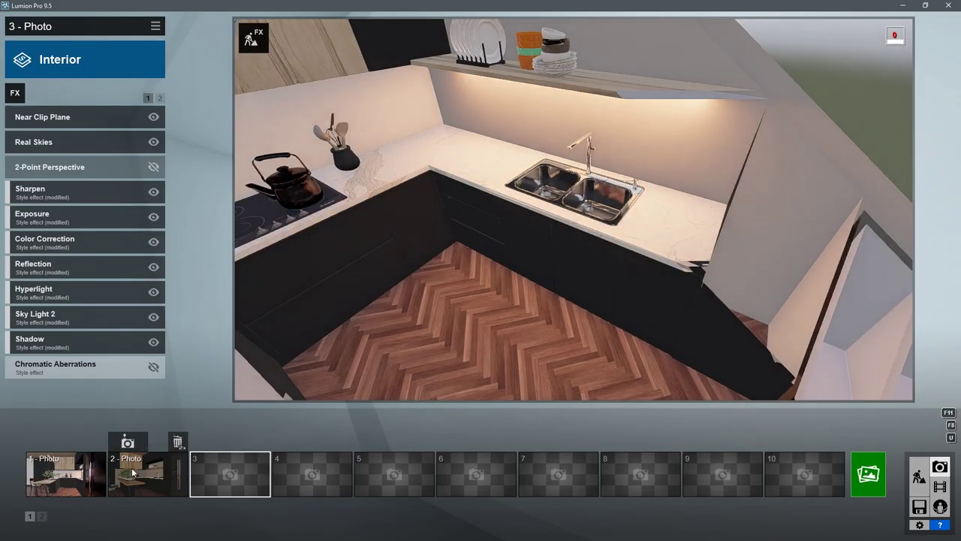
Step: Reframe photo 3 as a high-angle view over the counter, sink and fridge, and store the camera view in slot 3
scroll(481, 271, down, 5)
click(153, 266)
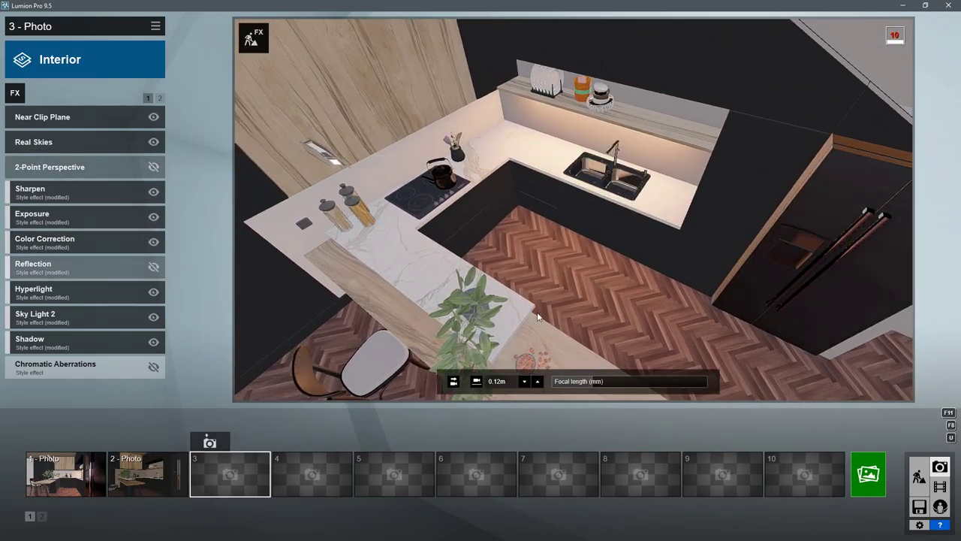
right_drag(525, 300, 534, 285)
drag(583, 381, 607, 381)
mouse_move(573, 225)
right_down()
mouse_move(594, 222)
mouse_move(562, 206)
mouse_move(559, 219)
right_up()
key(s)
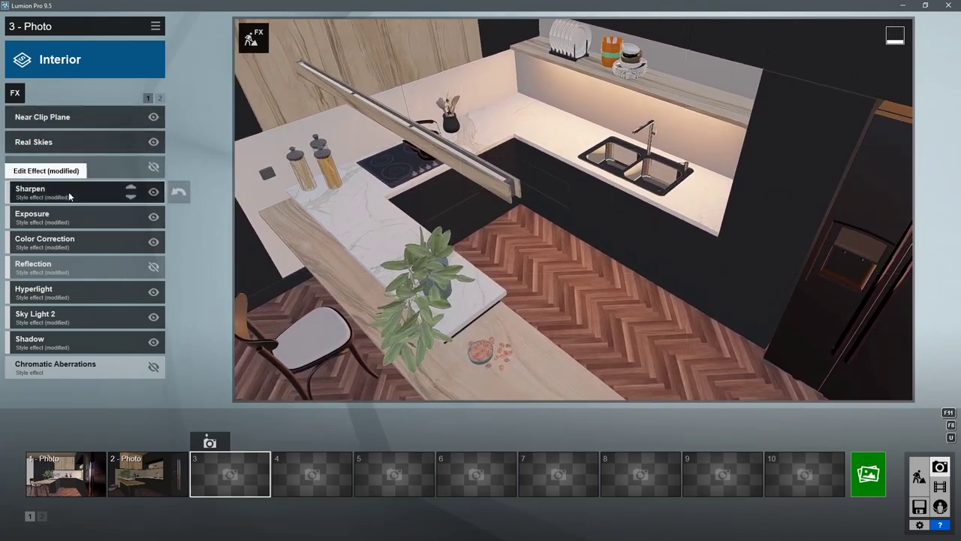
click(90, 117)
click(13, 117)
click(210, 442)
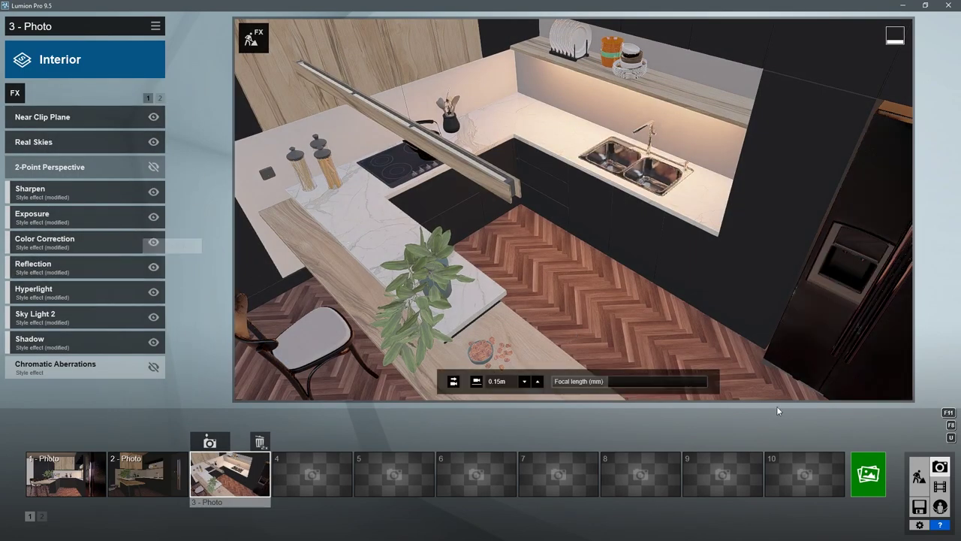
Step: Render photo 3 at 1280x720 as 21 and close the finished render
click(869, 474)
click(296, 415)
key(Return)
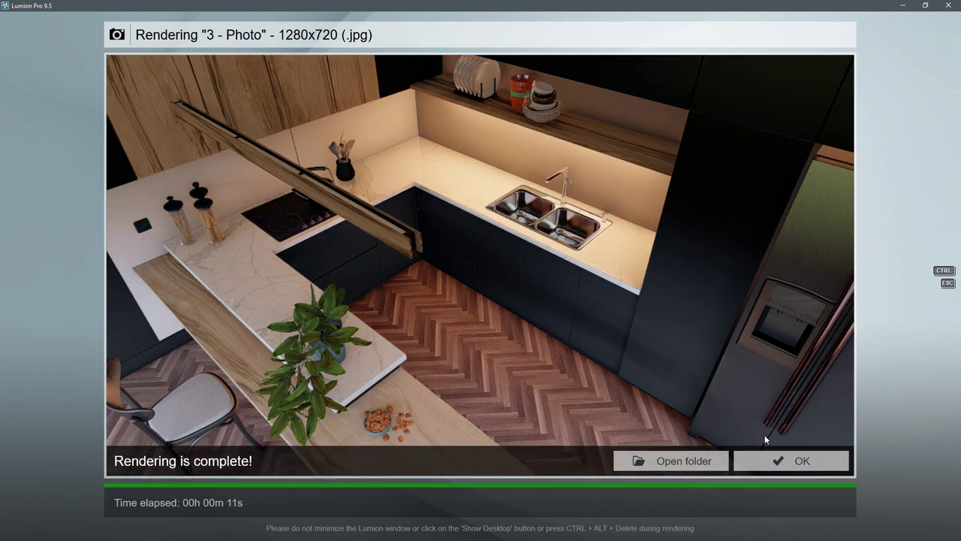
click(770, 458)
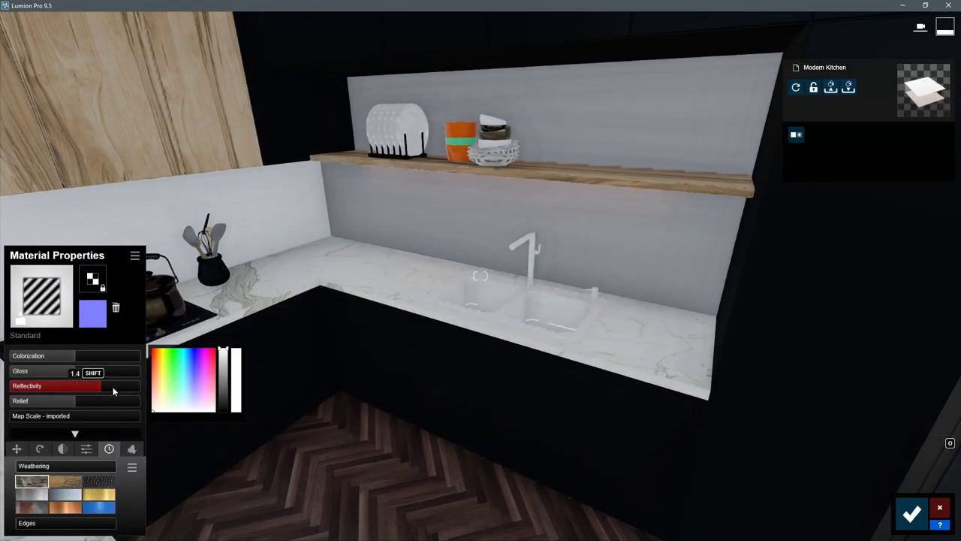
Step: Set the sink material's reflectivity to maximum and gloss to about 0.7, and darken its colour
drag(81, 386, 55, 371)
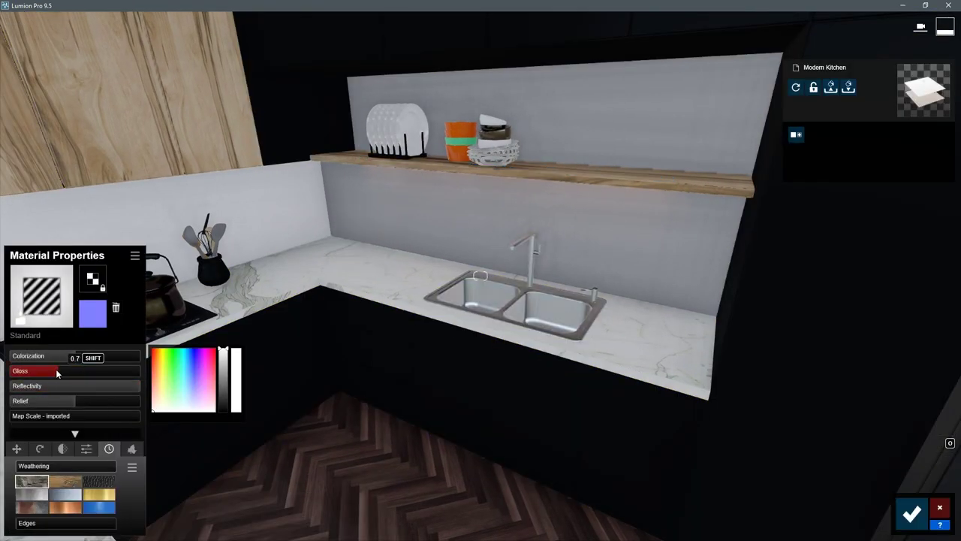
drag(225, 349, 227, 383)
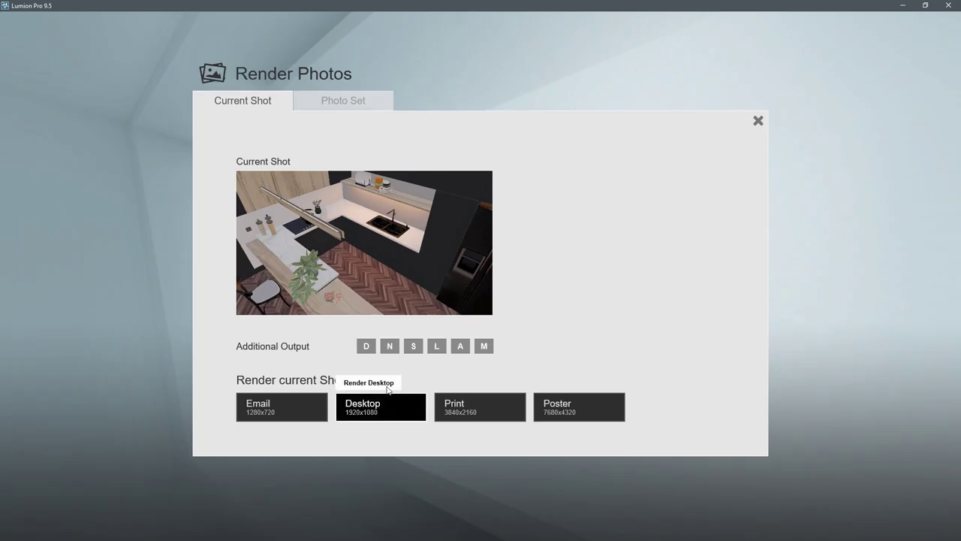
Step: Render photo 3 with the dark sink at 1280x720 as 22 and close the result
click(374, 404)
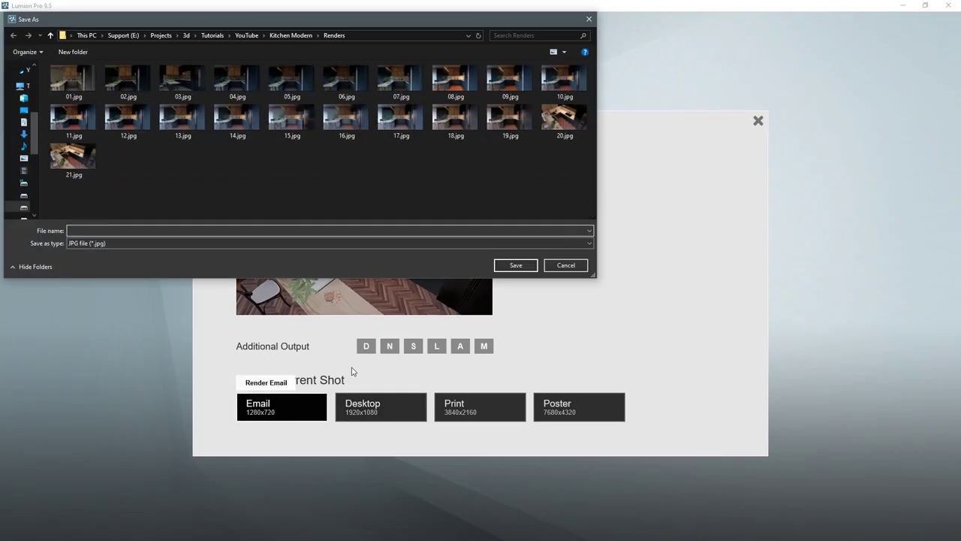
key(Return)
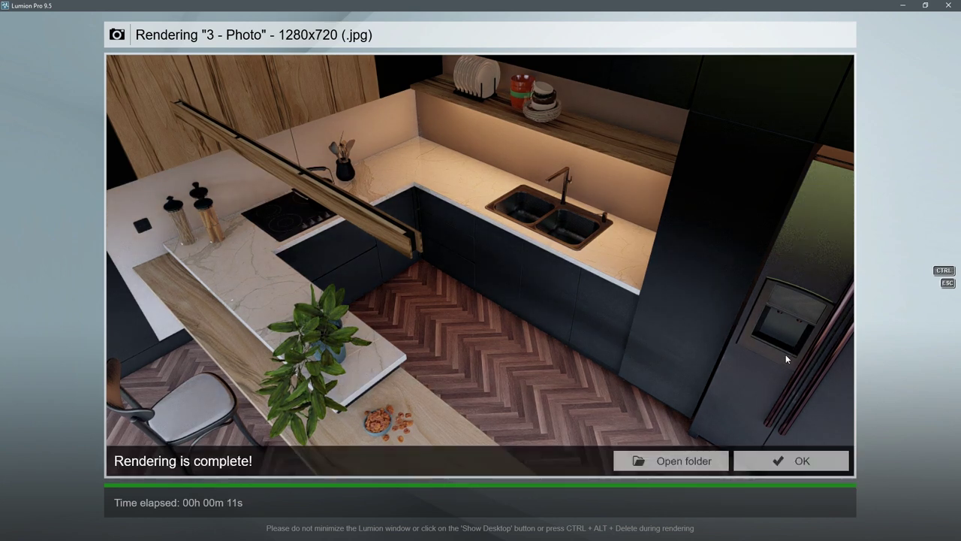
click(785, 460)
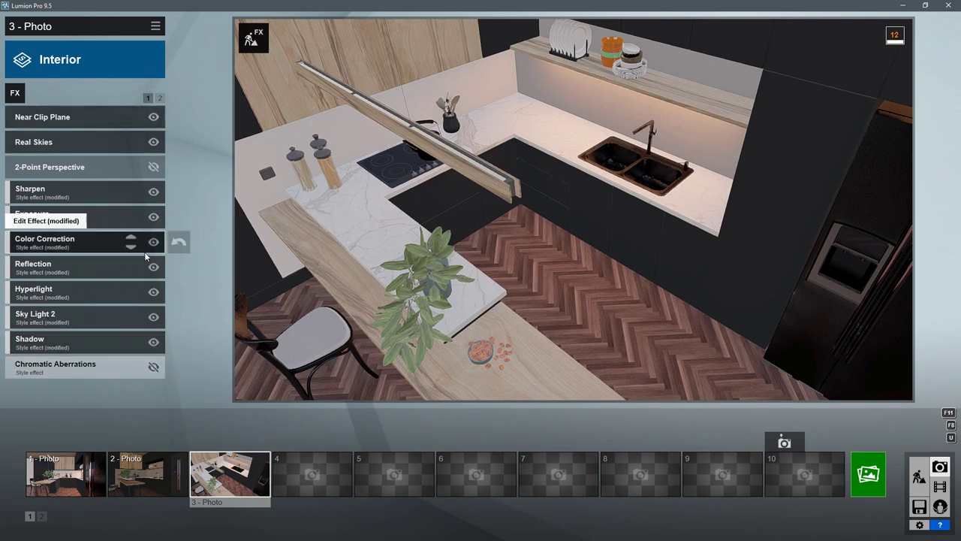
Step: Enable the Chromatic Aberrations effect on photo 3 and tune its Dispersion and Affected Area
click(98, 366)
drag(112, 135, 40, 150)
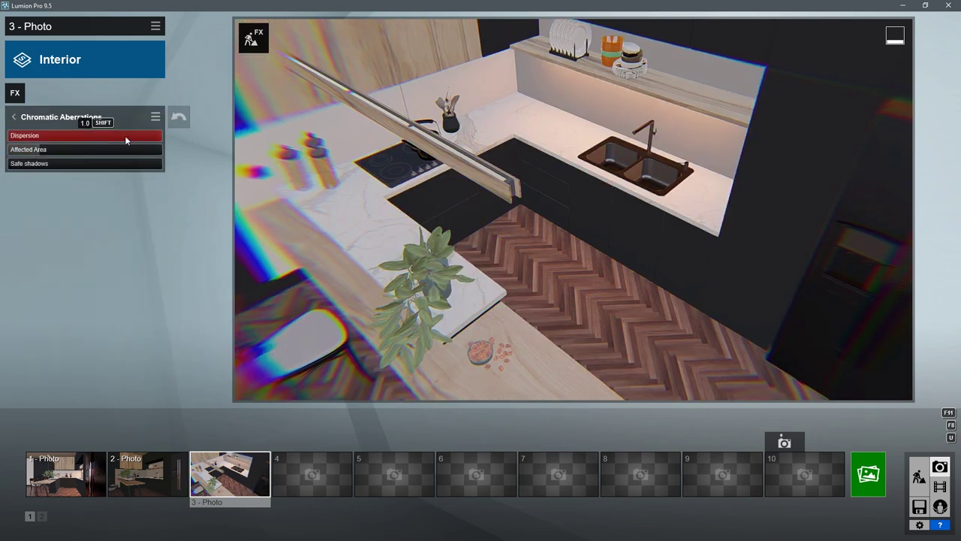
click(14, 117)
click(159, 97)
click(148, 97)
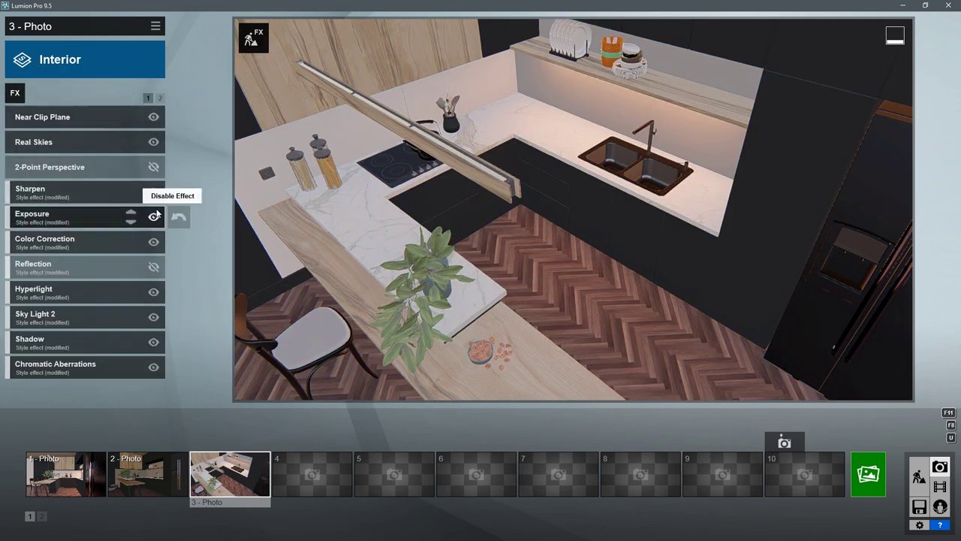
Step: Render photo 3 at 1920x1080 as render_top_view with the specular, lighting and material ID maps as additional outputs
click(868, 474)
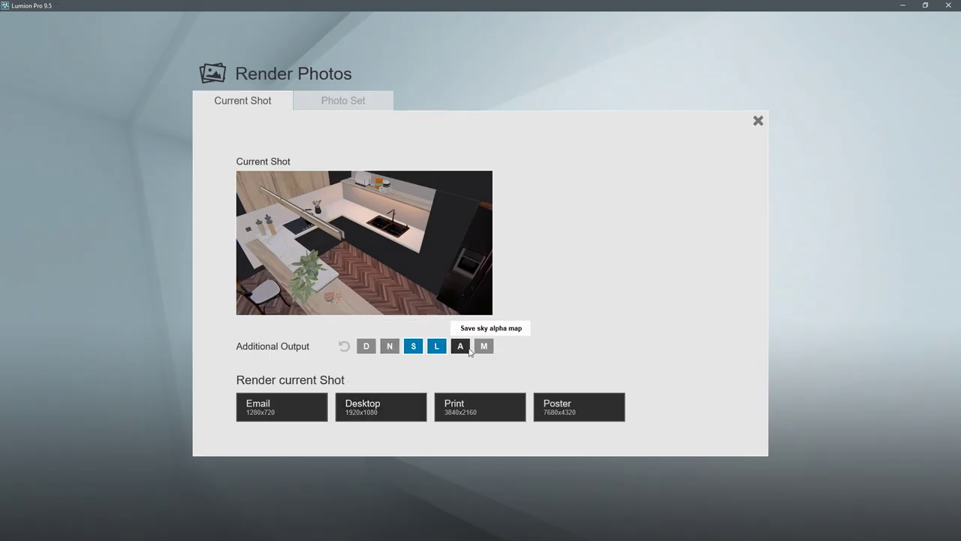
click(484, 346)
click(406, 398)
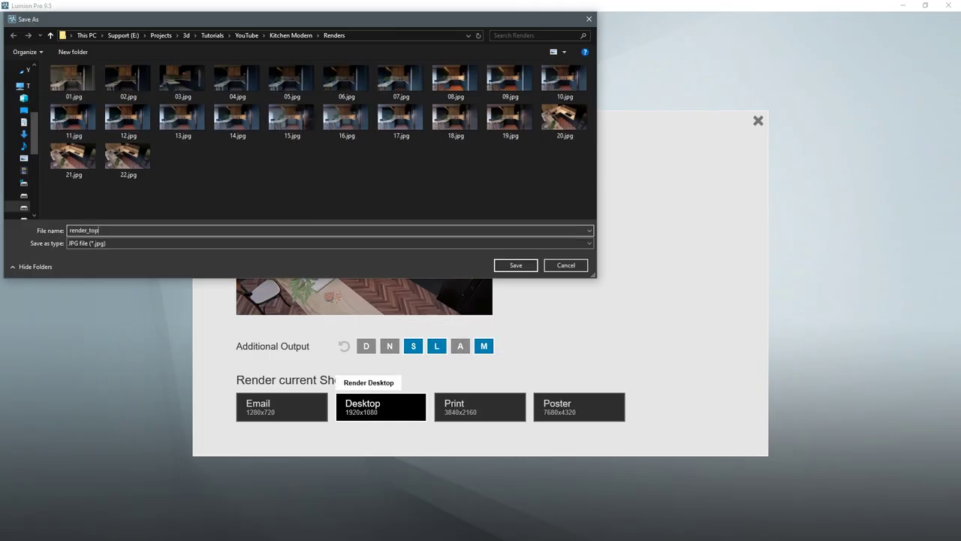
key(Return)
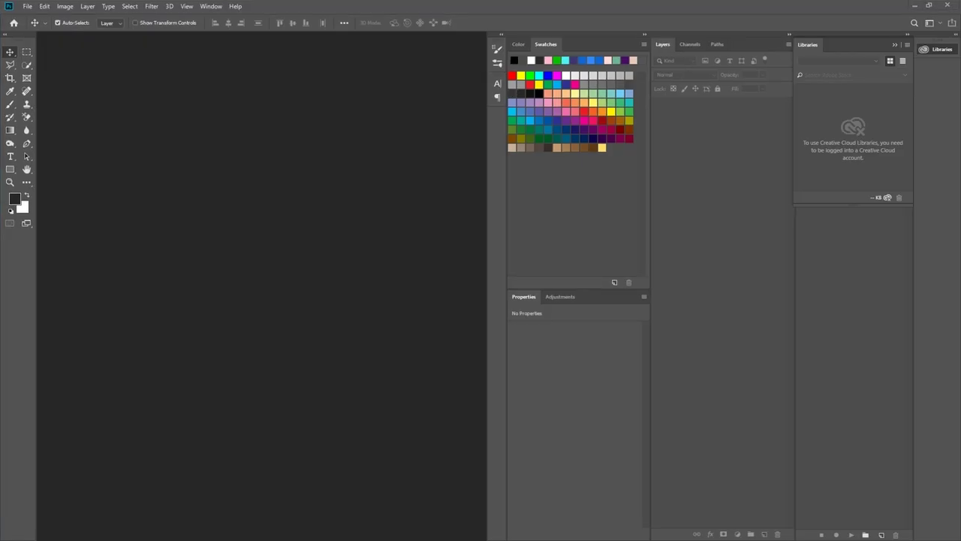
Step: Open render_top_view and its Lighting, MatID and Specular passes in Photoshop, and clear the Libraries panel from the workspace
drag(120, 203, 193, 130)
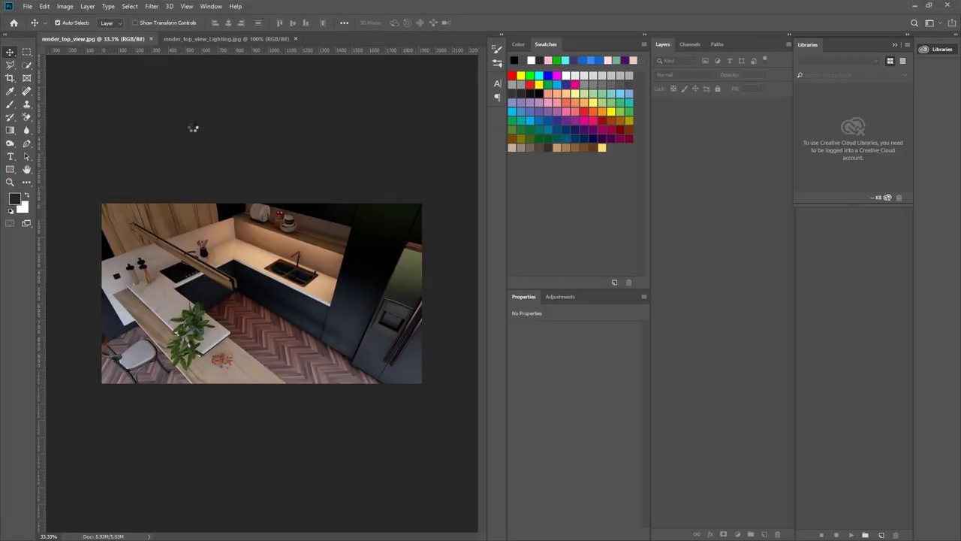
click(908, 36)
click(954, 35)
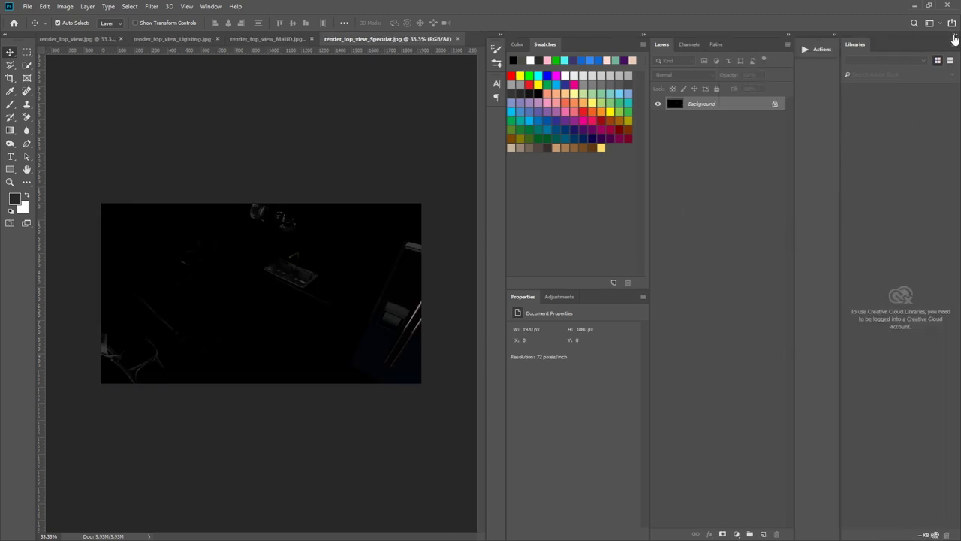
click(955, 44)
click(865, 127)
click(90, 38)
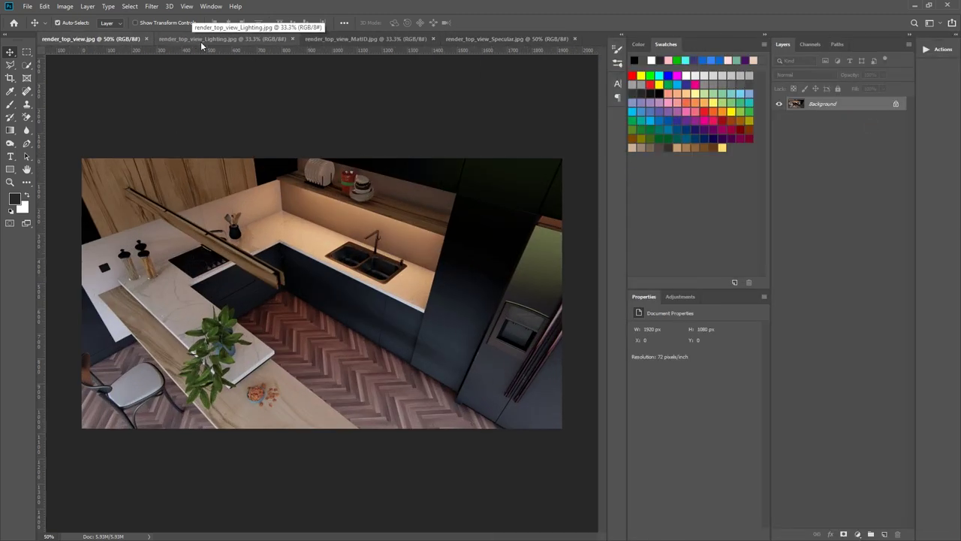
Step: Stack the Lighting, Specular and MatID passes as hidden layers above the render in render_top_view.jpg
click(225, 38)
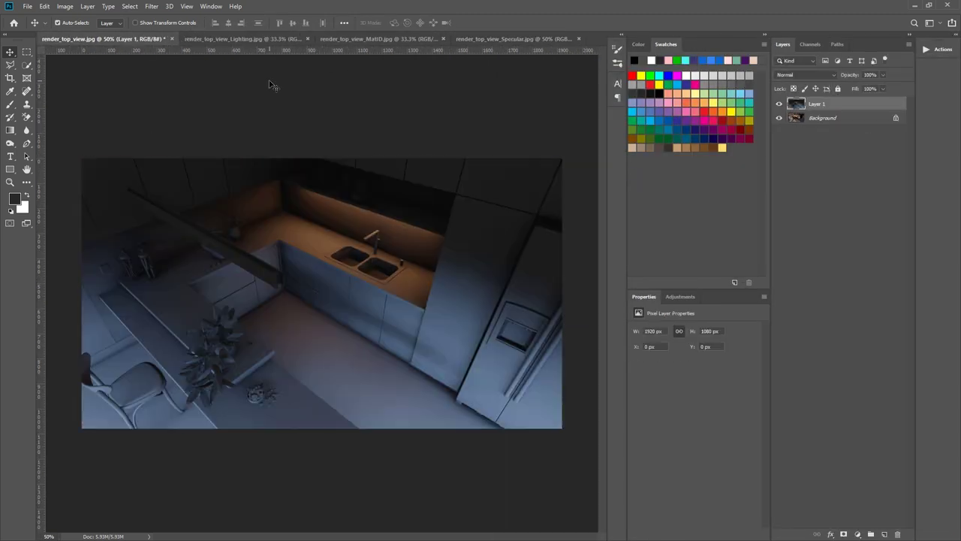
click(348, 40)
key(ctrl+a)
click(519, 40)
key(ctrl+v)
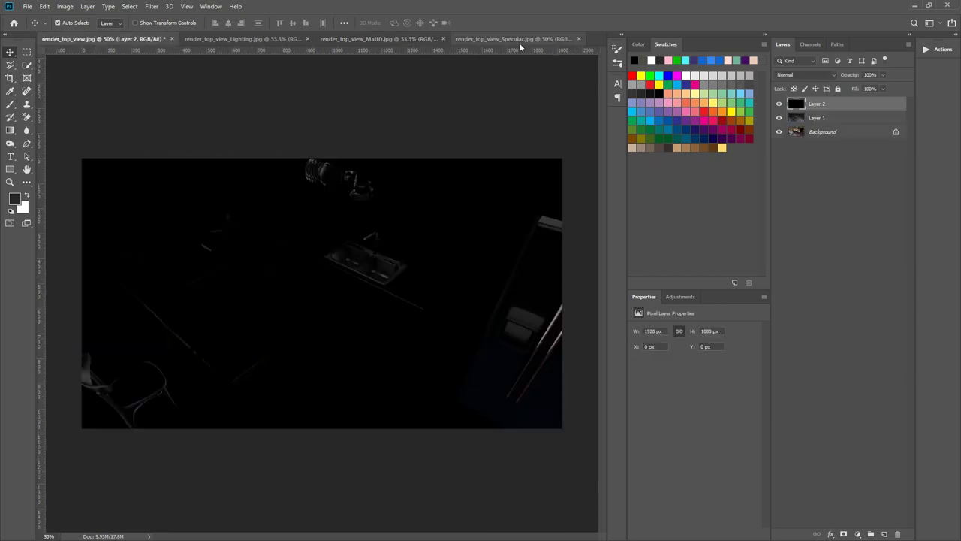
click(429, 39)
click(113, 39)
key(ctrl+v)
click(306, 39)
Step: Duplicate the base render layer, open the copy in the Camera Raw Filter, and set the temperature to -10
click(807, 150)
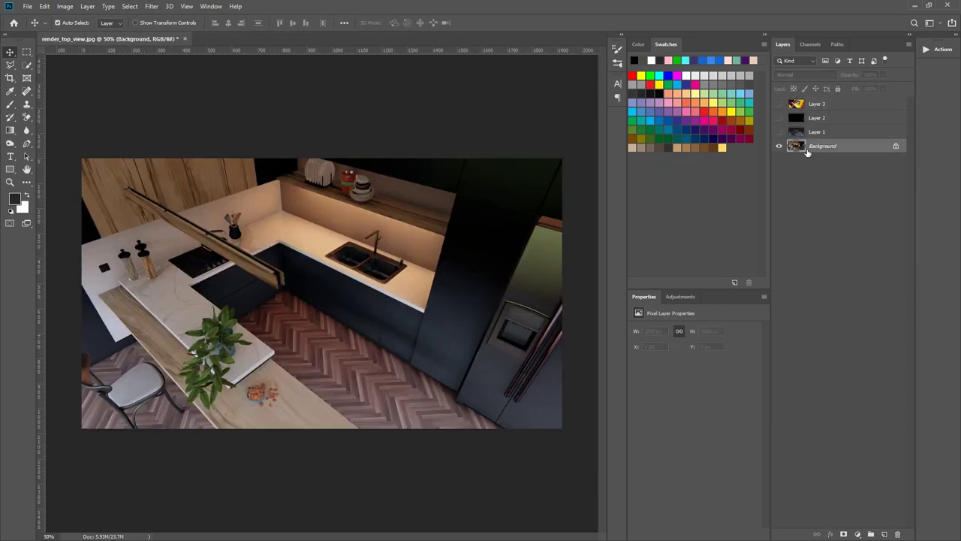
click(151, 6)
click(188, 66)
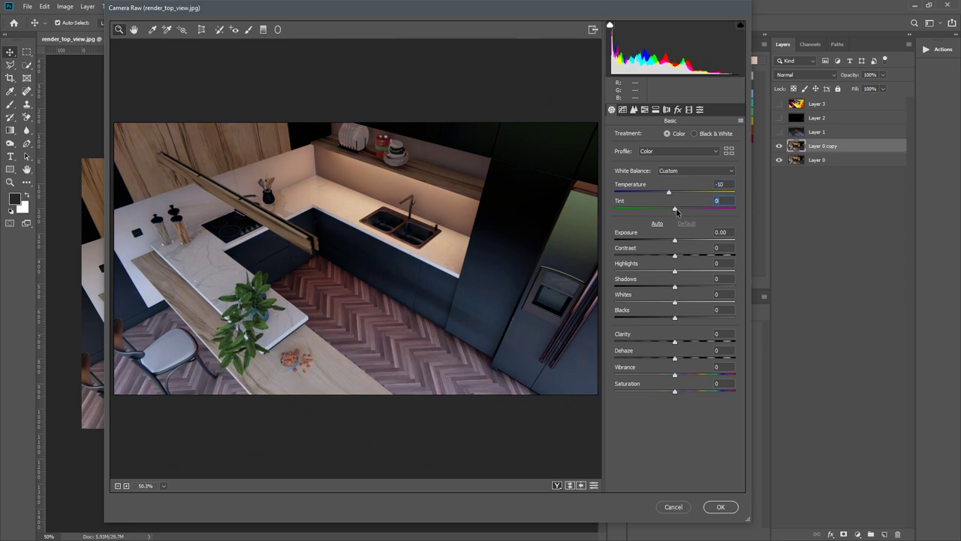
drag(675, 242, 681, 241)
click(658, 223)
click(686, 224)
Step: Set Tint -3, Exposure +0.40, Contrast +16, Highlights -40, Shadows +41, Whites +33, Blacks -4, Clarity +8, Vibrance -18 and Saturation +4
drag(675, 256, 647, 257)
drag(675, 272, 700, 288)
drag(646, 256, 682, 257)
mouse_move(677, 305)
mouse_down()
mouse_move(699, 306)
mouse_move(679, 323)
mouse_up()
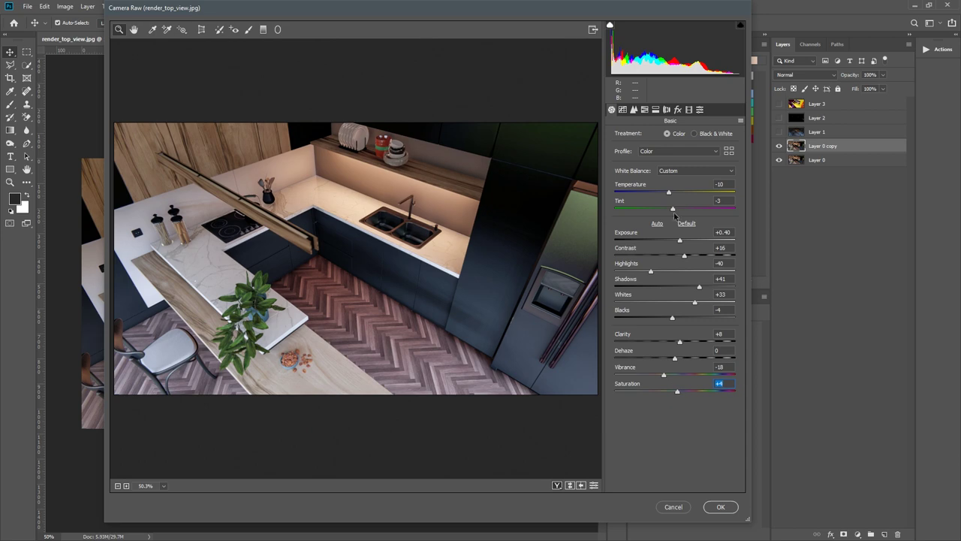
Step: Add lens-correction vignetting with an amount of -61
click(633, 110)
click(656, 109)
click(667, 110)
drag(675, 300, 638, 302)
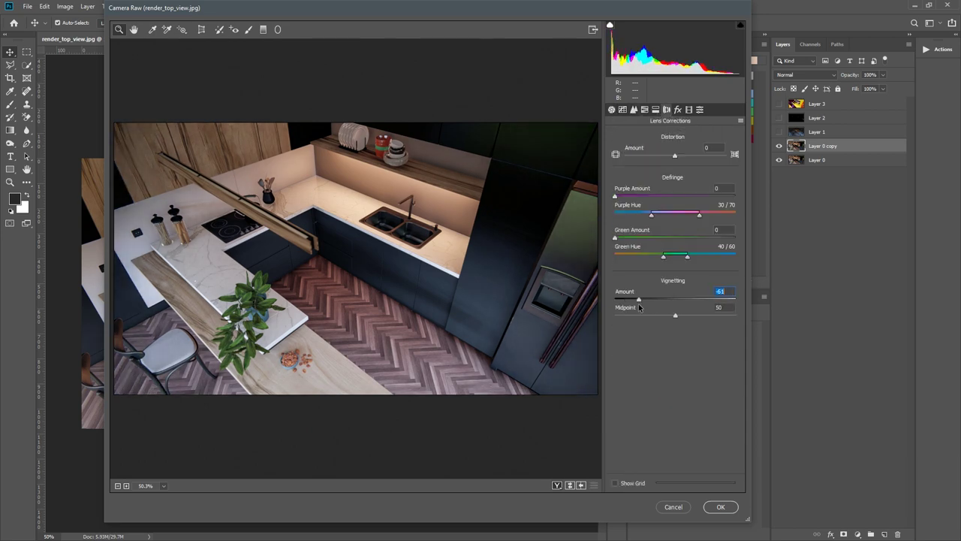
Step: Compare the before and after views of the render and apply the Camera Raw adjustments to the layer copy
click(612, 110)
click(557, 486)
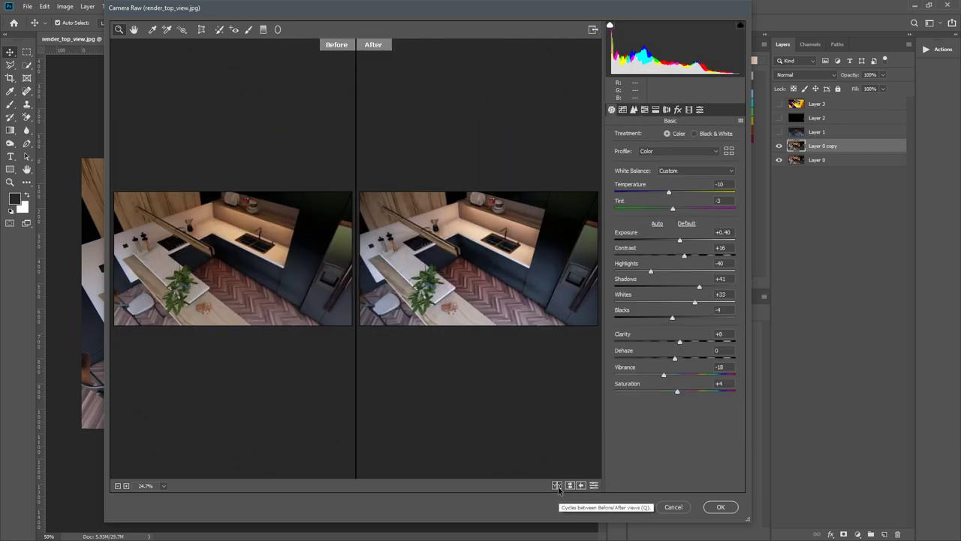
click(558, 486)
click(558, 486)
click(557, 486)
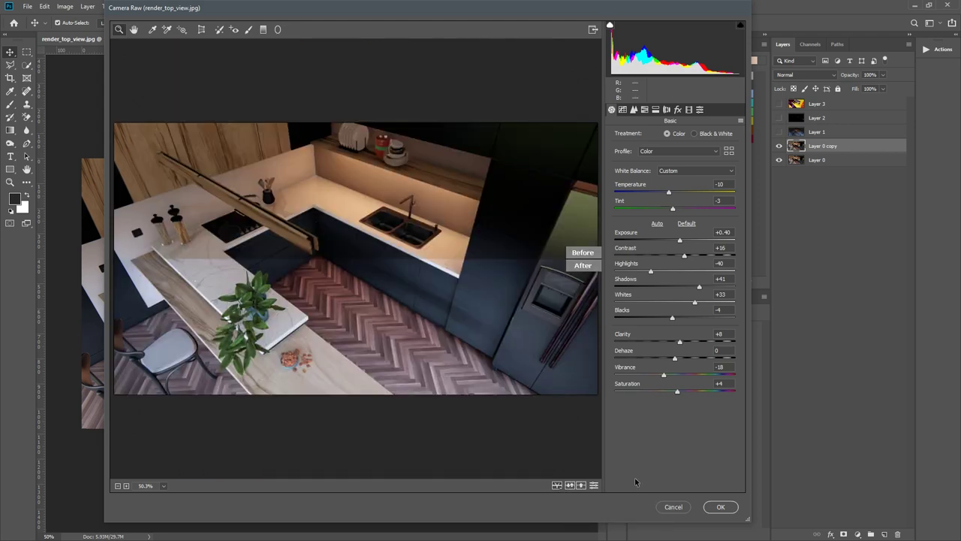
click(558, 486)
click(721, 507)
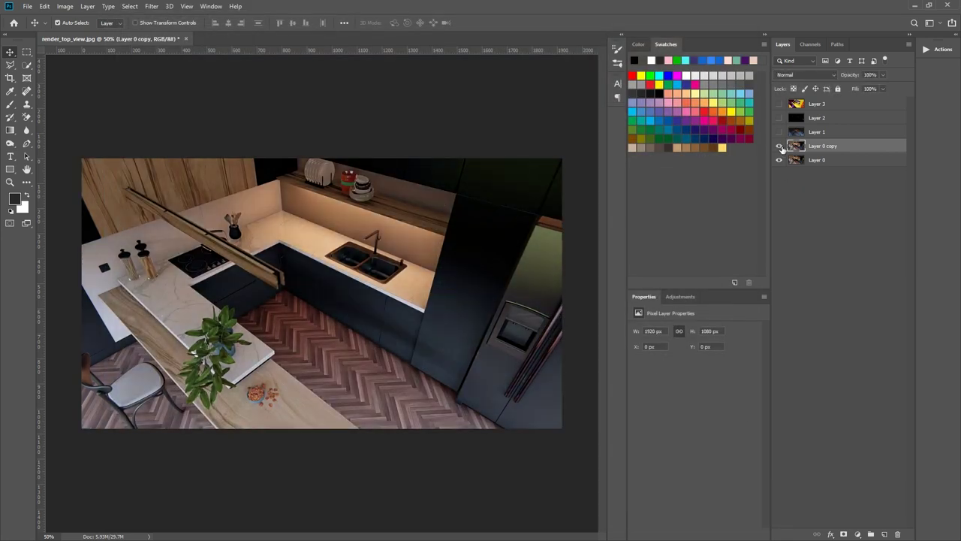
Step: Select Layer 1 and make it visible above the adjusted render copy
click(819, 132)
click(778, 132)
key(ctrl+l)
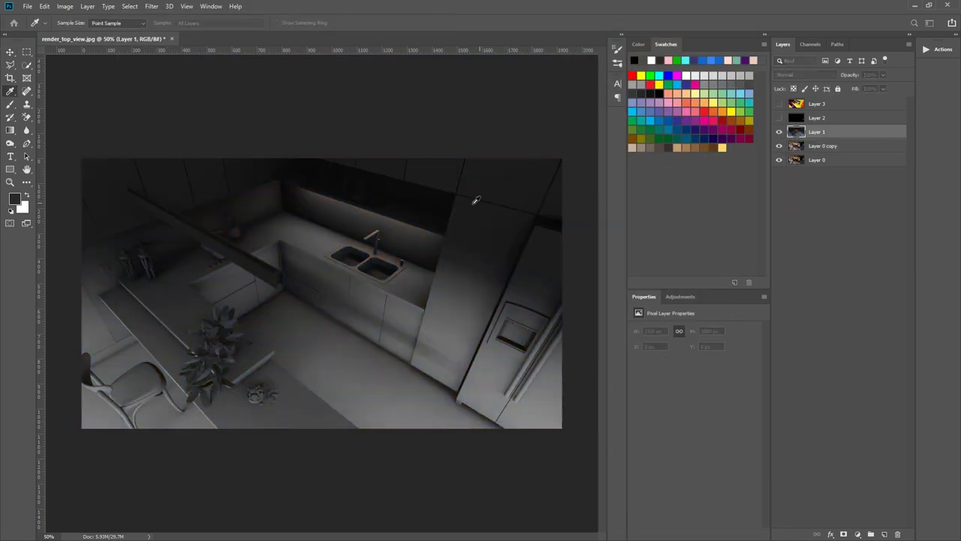
drag(324, 146, 420, 118)
click(459, 152)
right_click(819, 132)
click(816, 140)
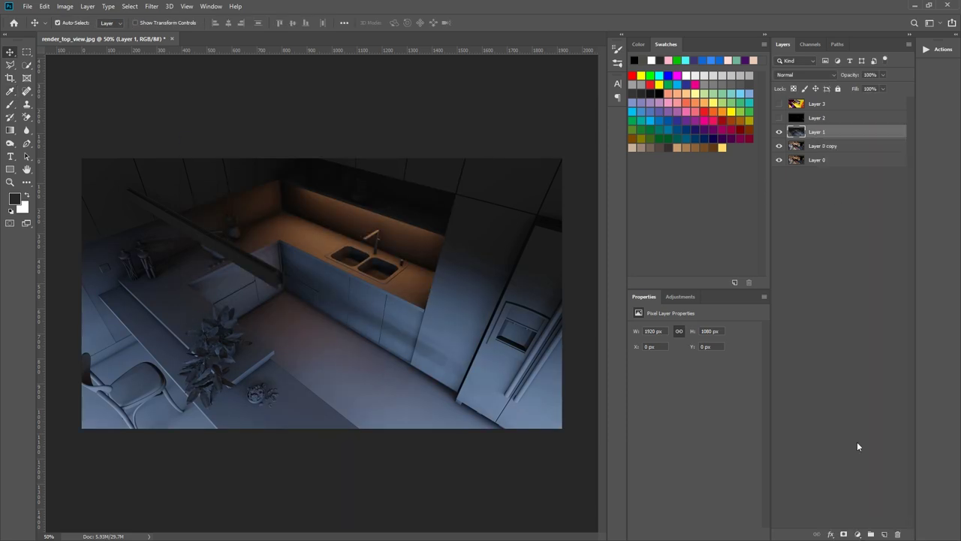
Step: Clip a desaturating Hue/Saturation adjustment and a Levels adjustment to Layer 1, and lower the Levels white input
click(858, 534)
click(875, 437)
click(859, 534)
click(871, 401)
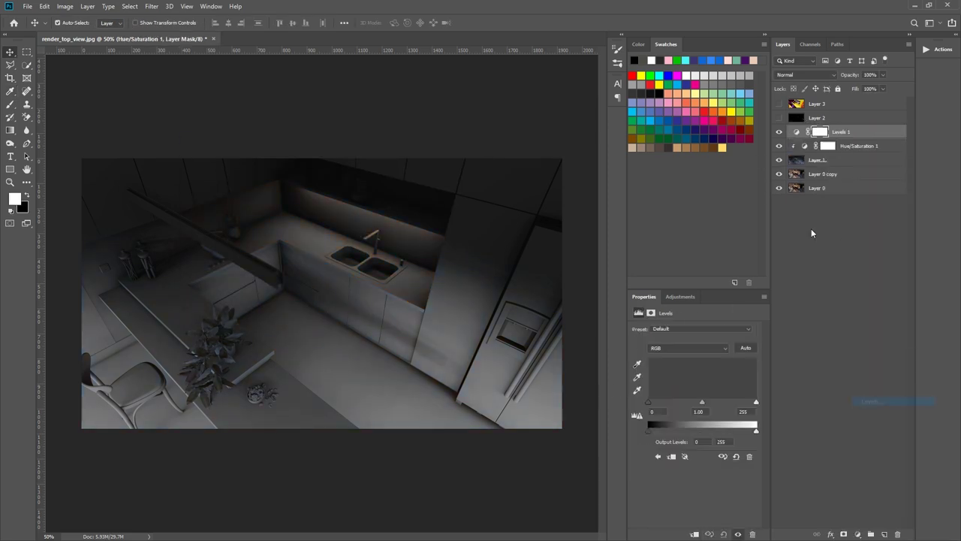
drag(756, 403, 704, 403)
Step: Set Layer 2 to the Screen blend mode and hide it
click(779, 118)
click(793, 119)
click(805, 75)
click(788, 158)
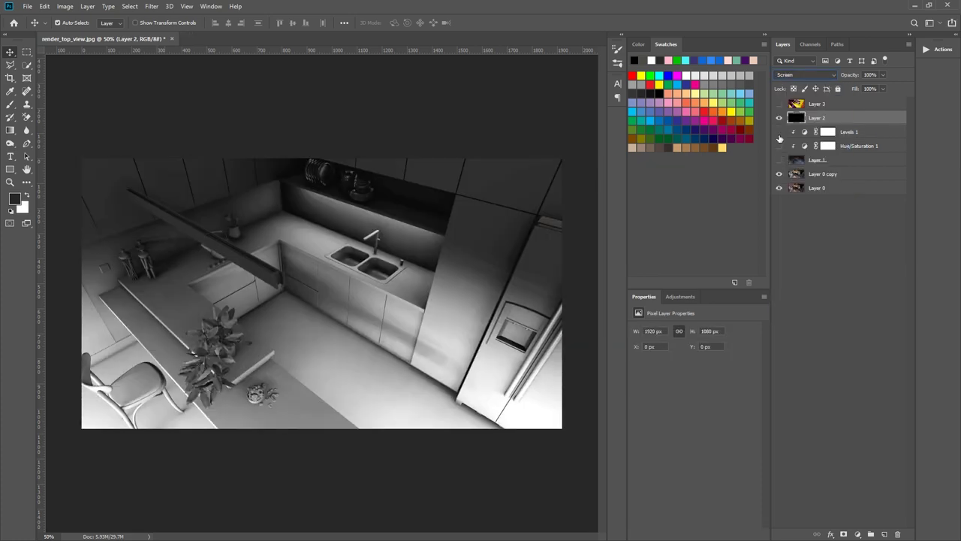
click(779, 118)
Step: Add a layer mask to Layer 1 and fill it with black
click(779, 146)
click(779, 145)
click(790, 159)
click(843, 534)
key(x)
key(alt+BackSpace)
Step: Paint a soft wall shadow behind the jars on Layer 1's mask with an 80 px soft white brush
key(ctrl+plus)
key(ctrl+plus)
key(ctrl+plus)
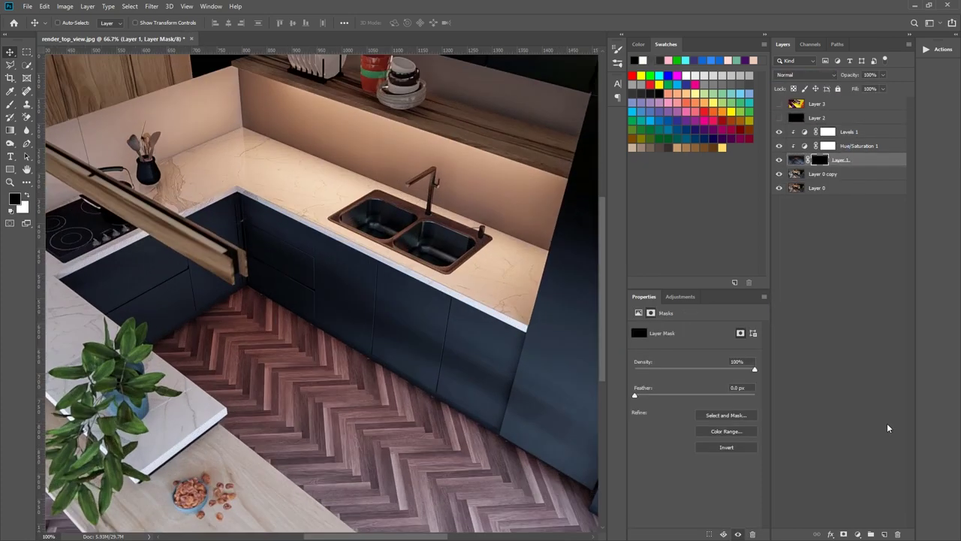
drag(98, 248, 313, 304)
key(b)
key(x)
right_click(348, 269)
click(392, 89)
right_click(319, 226)
drag(402, 248, 395, 249)
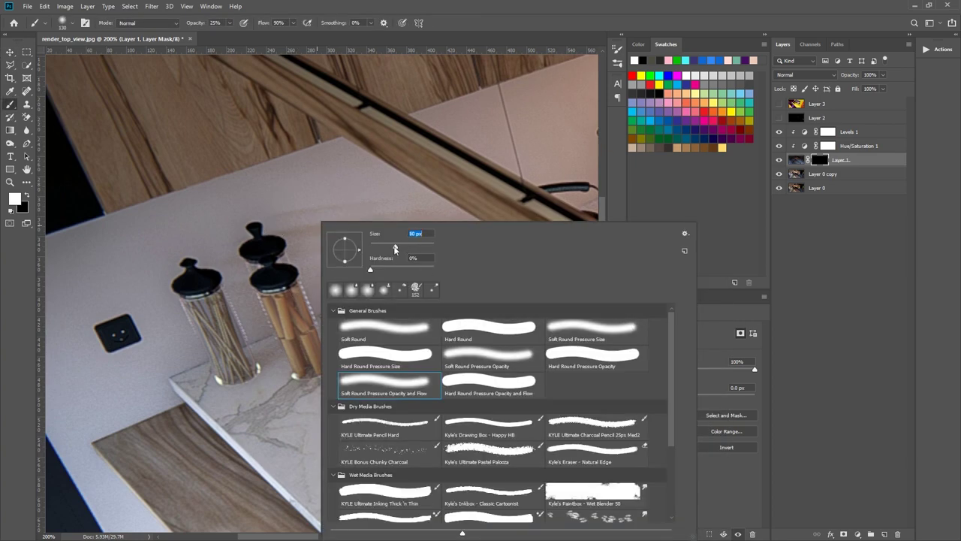
click(461, 88)
drag(274, 250, 338, 239)
Step: Extend the painted shadow beside the jars with a 29 px brush and resize the brush to 55 px
right_click(347, 248)
drag(448, 246, 444, 246)
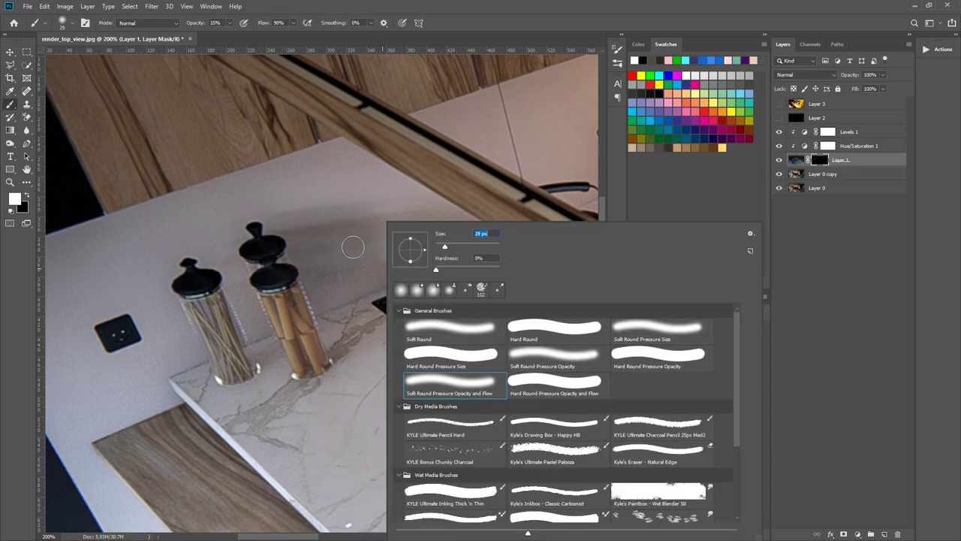
click(352, 247)
drag(294, 248, 319, 293)
right_click(323, 235)
drag(432, 246, 435, 245)
key(Return)
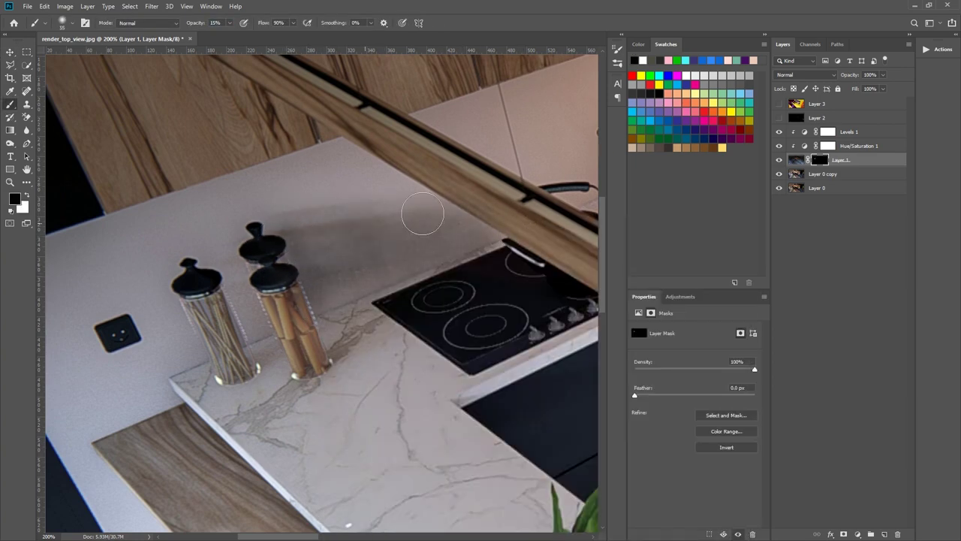
Step: Refill Layer 1's mask with black to clear the painted shadows
key(ctrl+minus)
key(ctrl+minus)
key(ctrl+plus)
key(ctrl+plus)
key(x)
key(alt+BackSpace)
key(x)
key(alt+BackSpace)
Step: Paint soft shadows on Layer 1's mask around the jars and cooktop with an 86 px white brush at 10% opacity
key(x)
right_click(384, 234)
drag(459, 246, 464, 247)
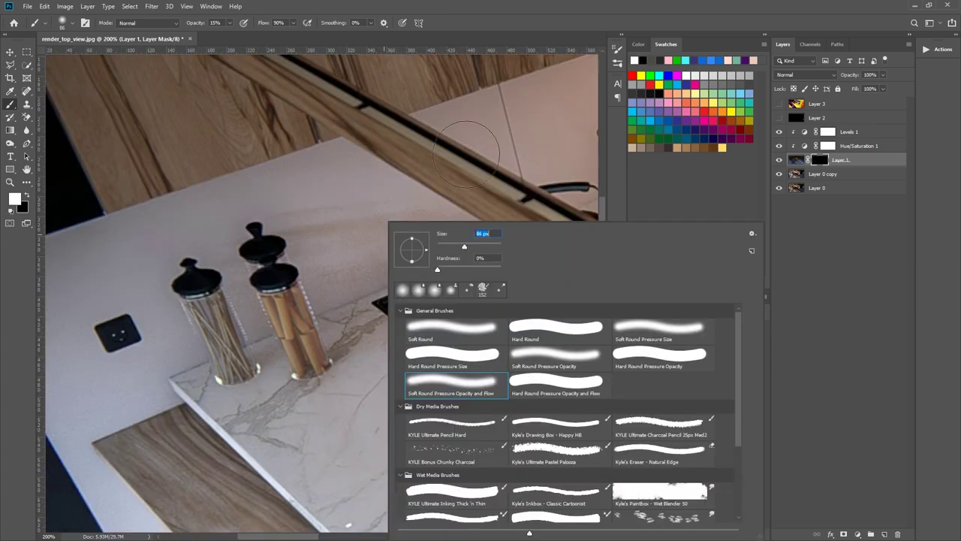
key(Return)
key(1)
drag(376, 375, 506, 199)
mouse_move(515, 94)
mouse_down()
mouse_move(551, 281)
mouse_move(287, 249)
mouse_up()
Step: Reduce the mask brush size to 31 px for finer shadow painting
alt+scroll(287, 249, down, 1)
alt+scroll(417, 188, up, 2)
right_click(451, 248)
drag(531, 246, 520, 246)
key(Return)
key(ctrl+minus)
key(ctrl+minus)
key(ctrl+minus)
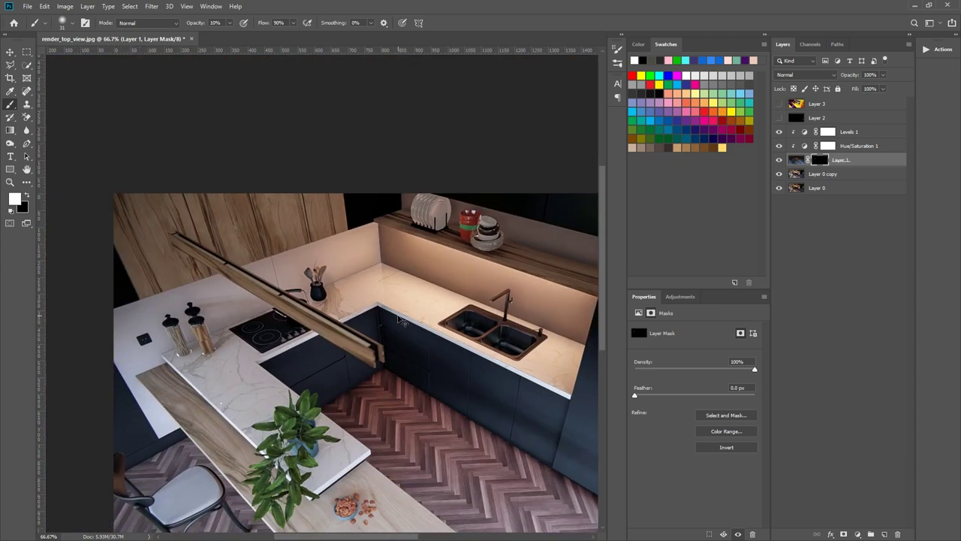
Step: Select the wall behind the shelf dishes from Layer 3, paint shadows there on Layer 1's mask, and deselect
mouse_move(349, 441)
mouse_down()
mouse_move(242, 360)
mouse_move(320, 331)
mouse_up()
alt+scroll(435, 238, up, 6)
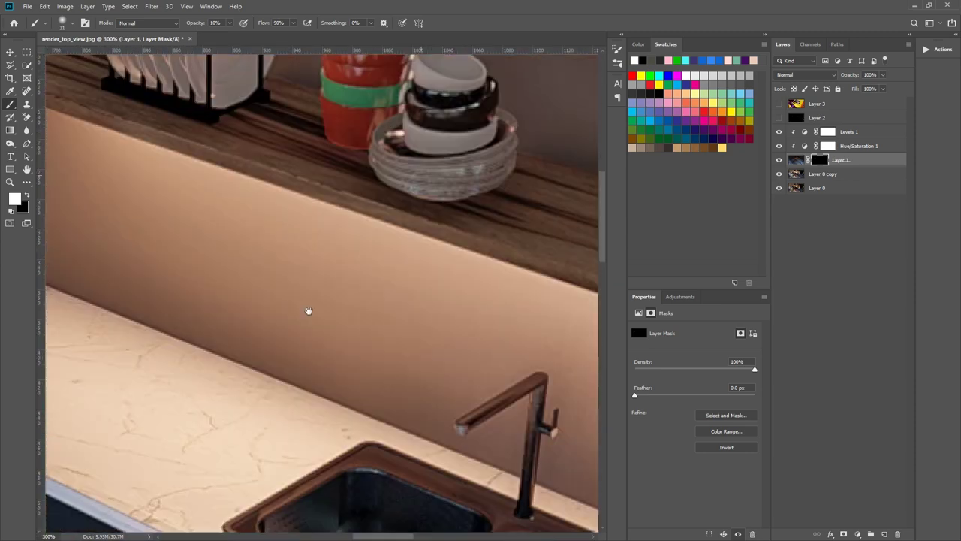
scroll(309, 311, up, 2)
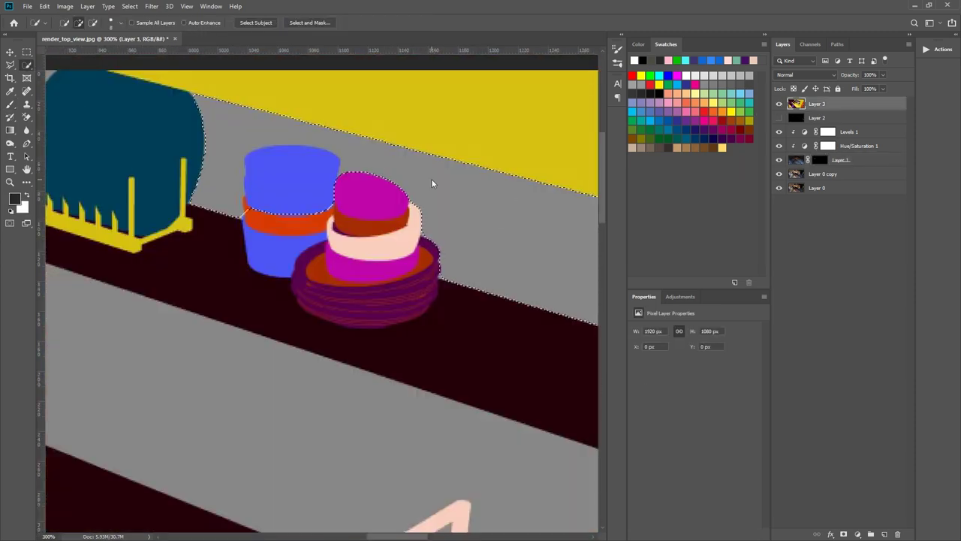
right_click(432, 183)
key(Escape)
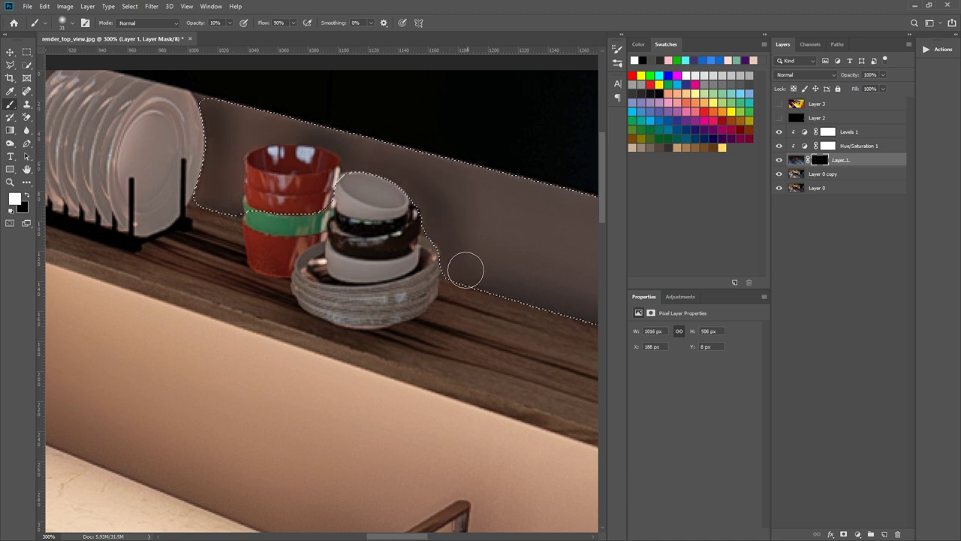
key(ctrl+d)
Step: Select the grey backsplash wall around the faucet using Layer 3's colour pass
key(ctrl+minus)
key(ctrl+minus)
key(ctrl+minus)
drag(367, 488, 453, 312)
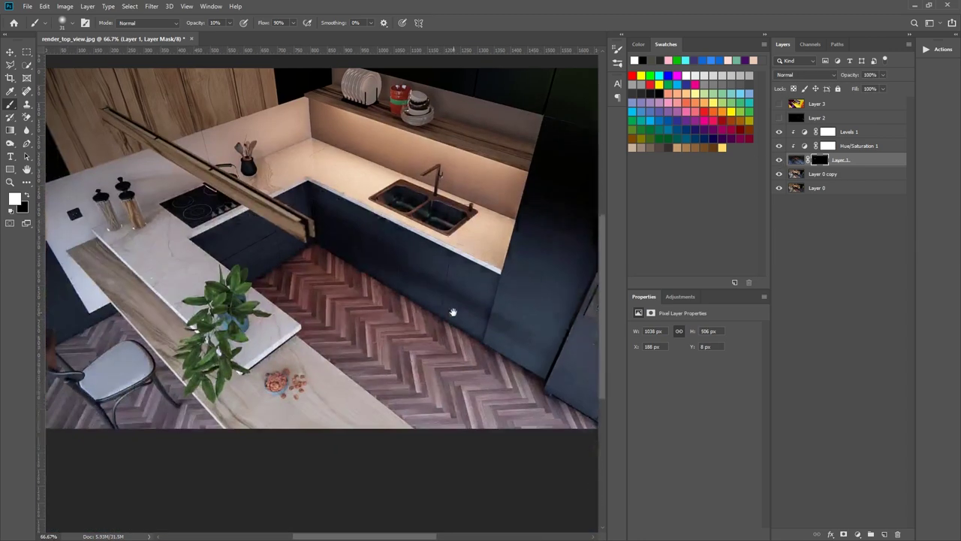
alt+scroll(443, 172, up, 5)
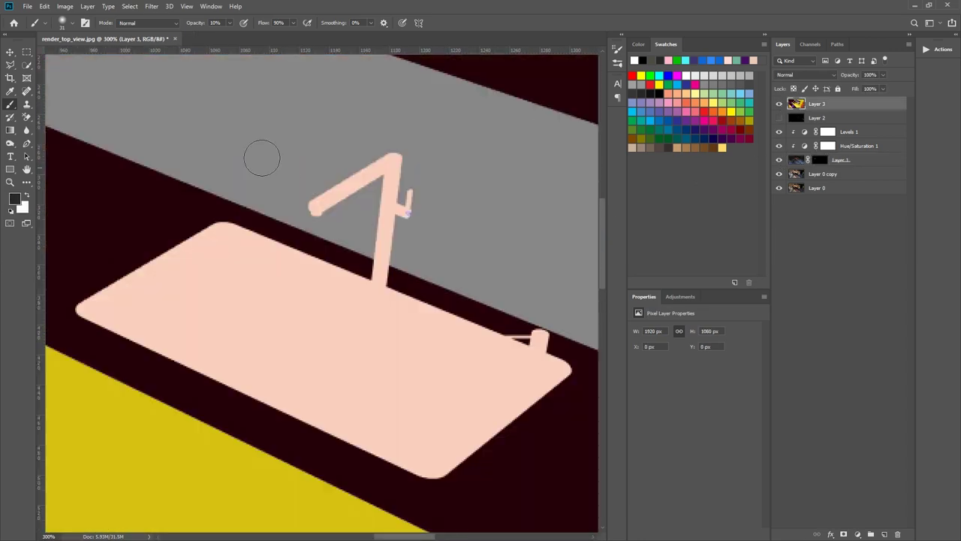
key(w)
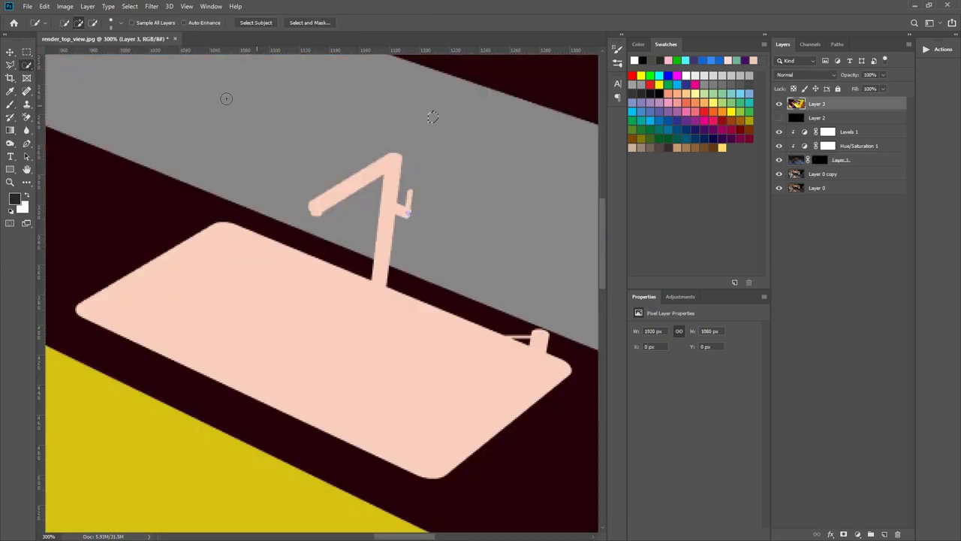
click(501, 287)
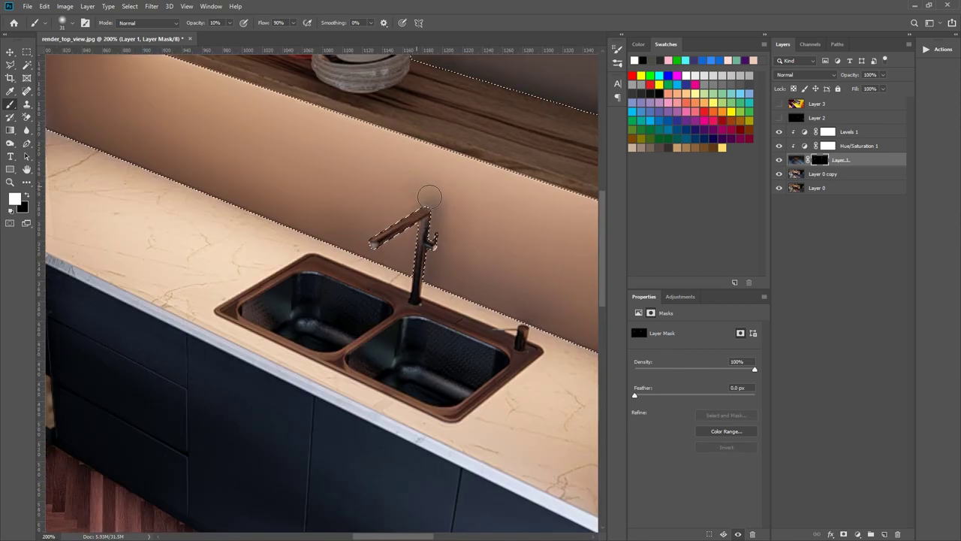
Step: Set Layer 1 to the Multiply blend mode, switch the mask brush to black, and clear the backsplash selection
click(805, 75)
click(786, 113)
key(x)
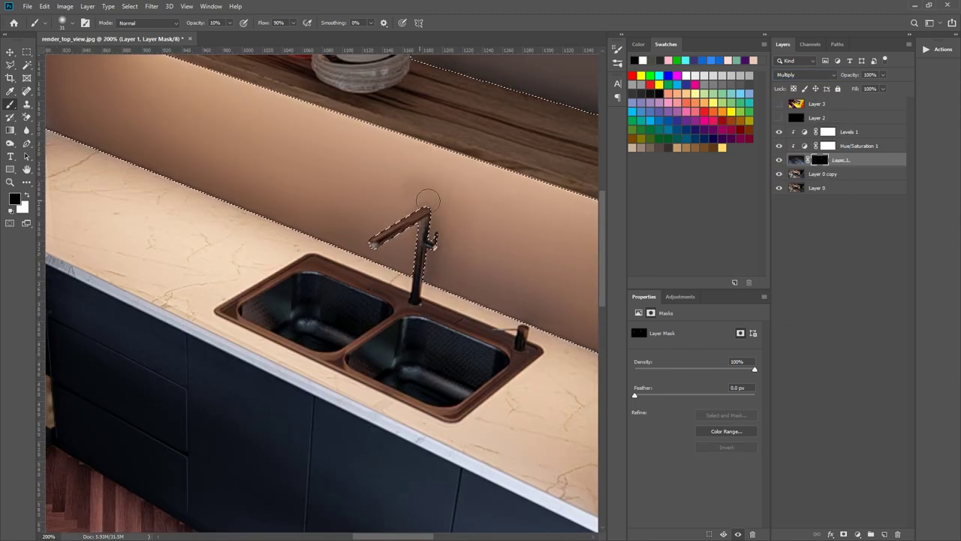
key(ctrl+d)
Step: Select the floor around the chair from Layer 3 and paint the chair's shadows on Layer 1's mask at 15% opacity
key(ctrl+minus)
key(ctrl+minus)
drag(290, 416, 324, 186)
key(ctrl+plus)
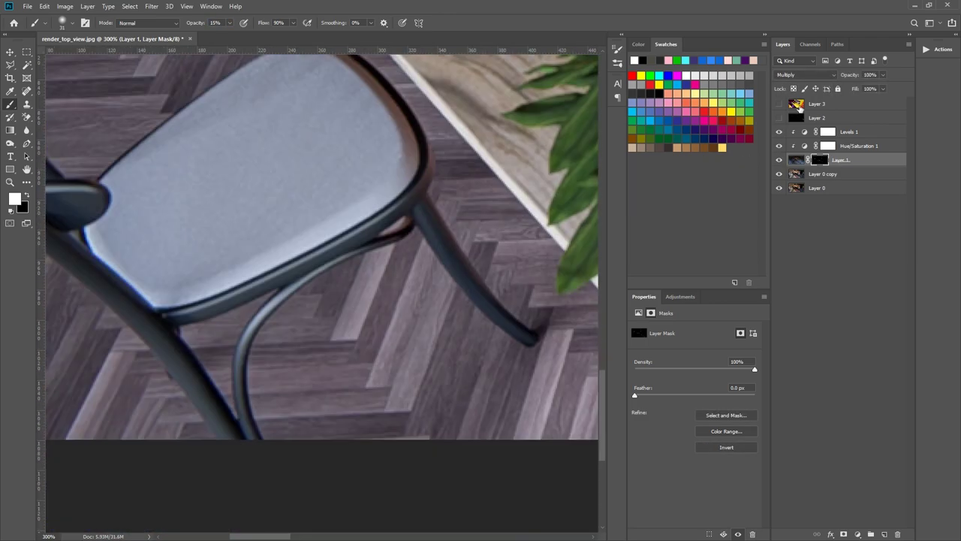
click(779, 103)
key(w)
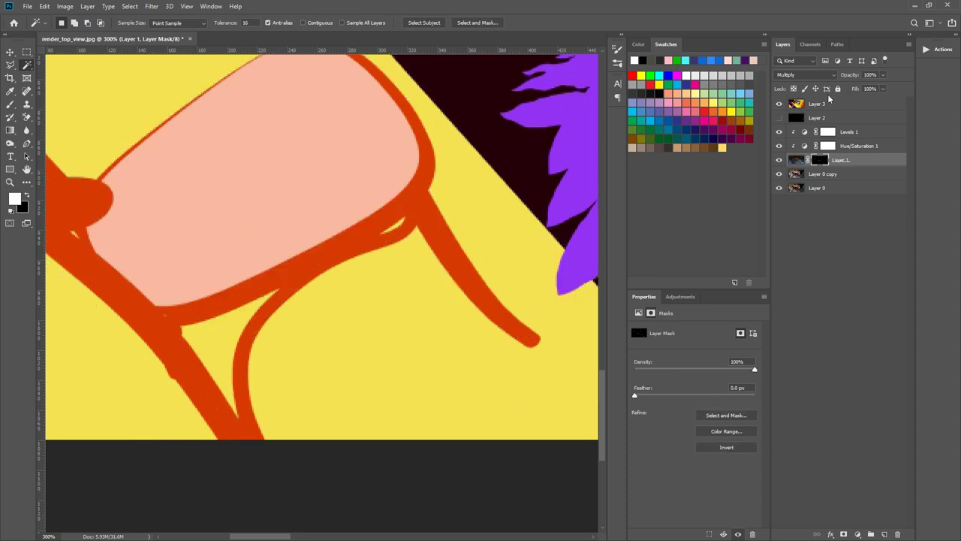
click(779, 104)
key(b)
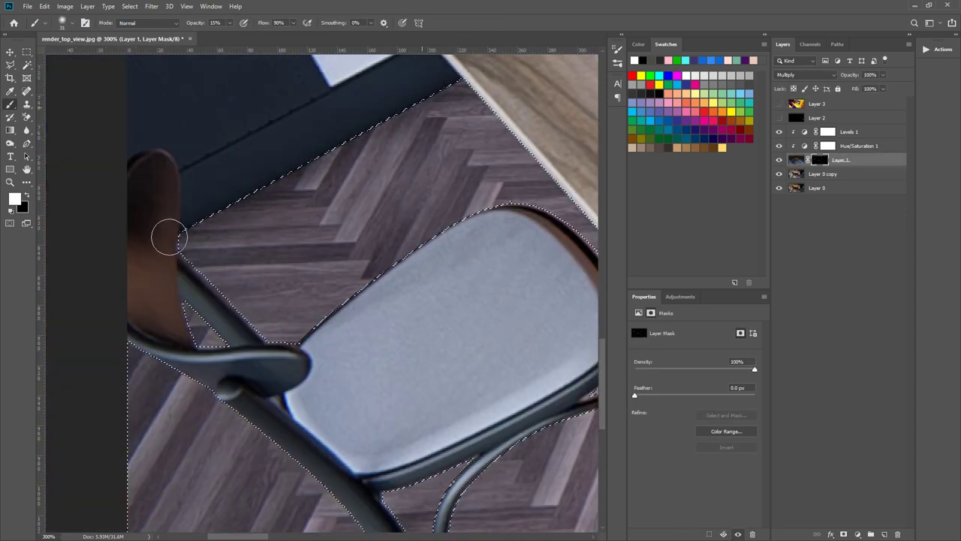
key(ctrl+minus)
key(ctrl+minus)
key(ctrl+minus)
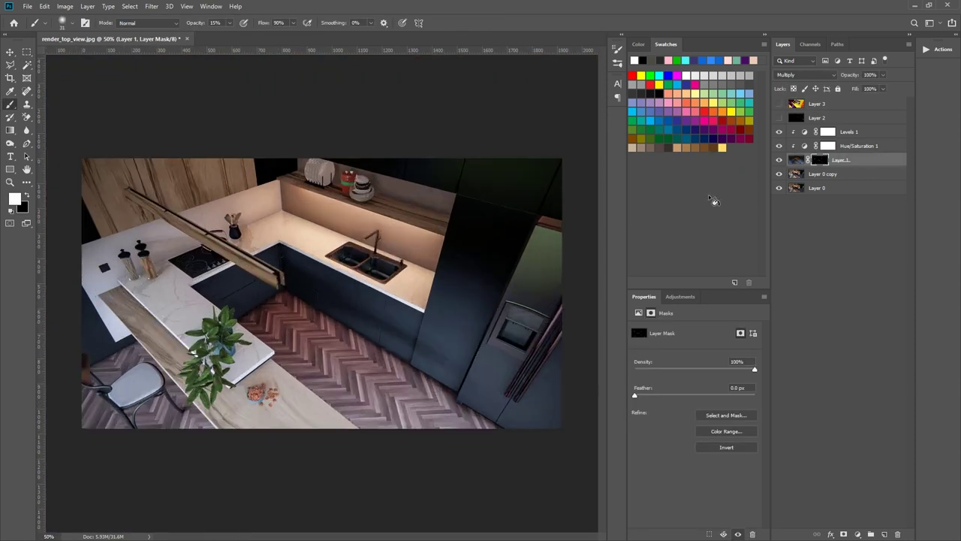
Step: Show Layer 2 with its fill at 40% and add a Color Balance adjustment layer above it
click(782, 117)
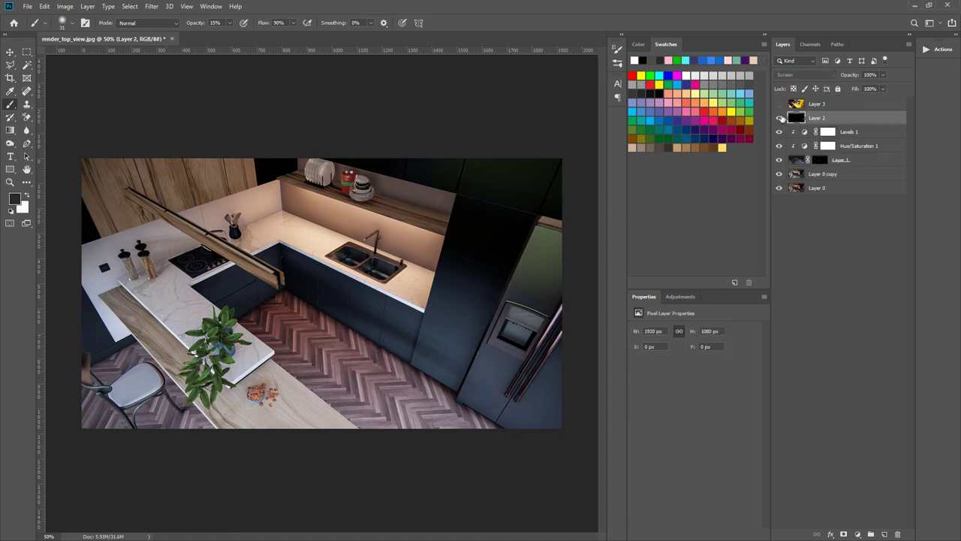
click(857, 534)
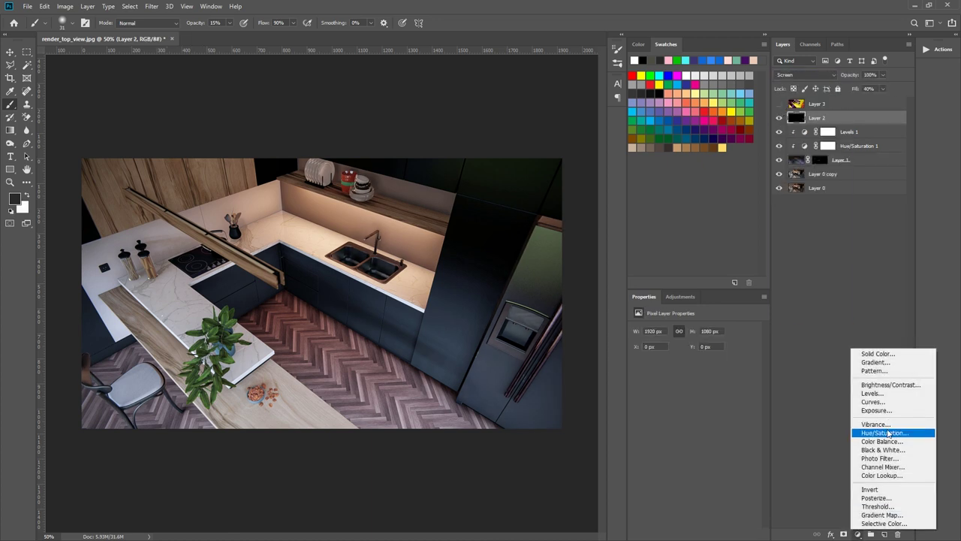
click(875, 428)
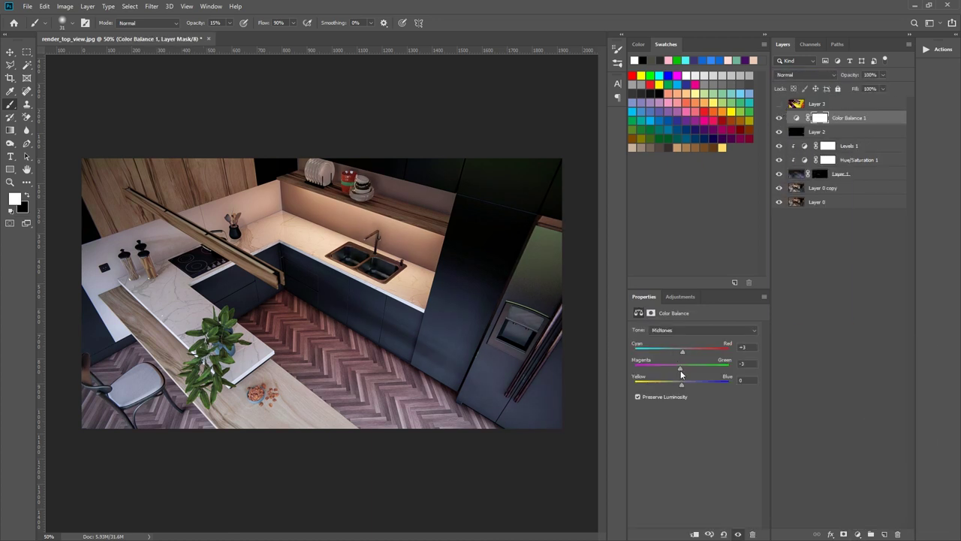
Step: Adjust the midtone colour balance and set the shadows to Cyan-Red +1 and Magenta-Green -2
drag(681, 370, 683, 387)
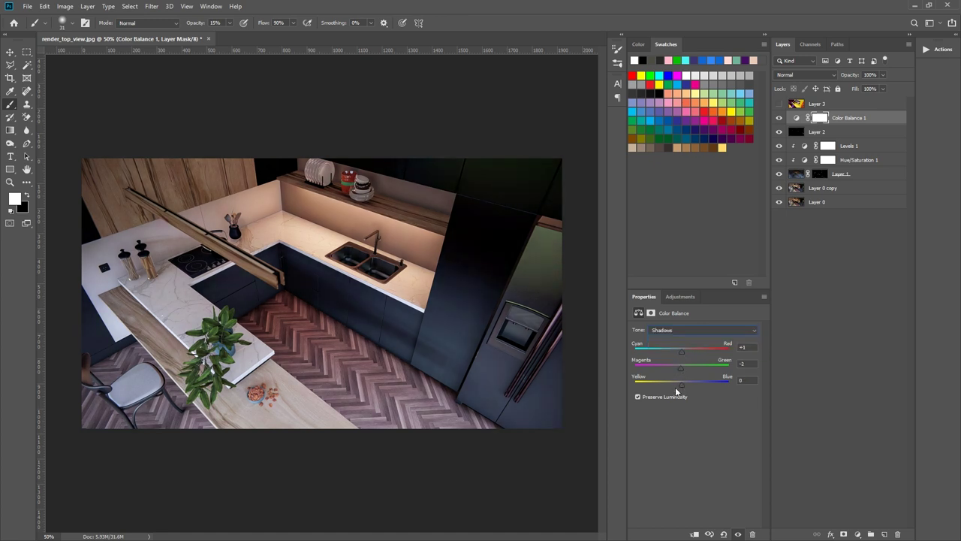
click(683, 329)
click(682, 354)
click(682, 330)
click(683, 345)
Step: Select the orange fridge area on Layer 3's colour pass with the Magic Wand
click(796, 106)
click(779, 104)
key(w)
click(552, 260)
right_click(552, 259)
click(794, 121)
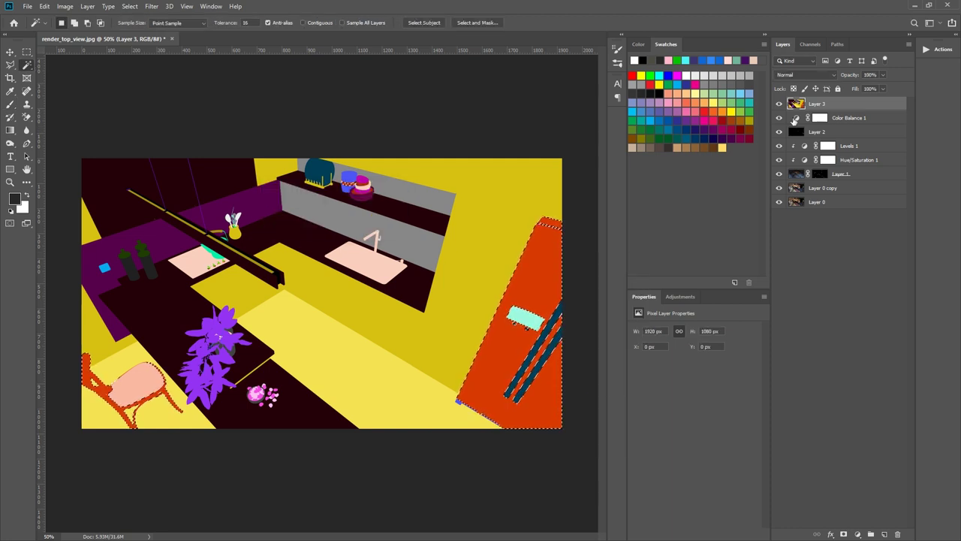
Step: Hide Layer 3 and add a Curves adjustment masked to the fridge selection above Color Balance, darkening the RGB curve
click(780, 105)
click(848, 119)
click(858, 534)
click(874, 406)
drag(734, 373, 708, 430)
Step: Adjust the red curve to input 51, output 52 and the green curve to input 66, output 67, and compare the effect
click(685, 343)
click(682, 360)
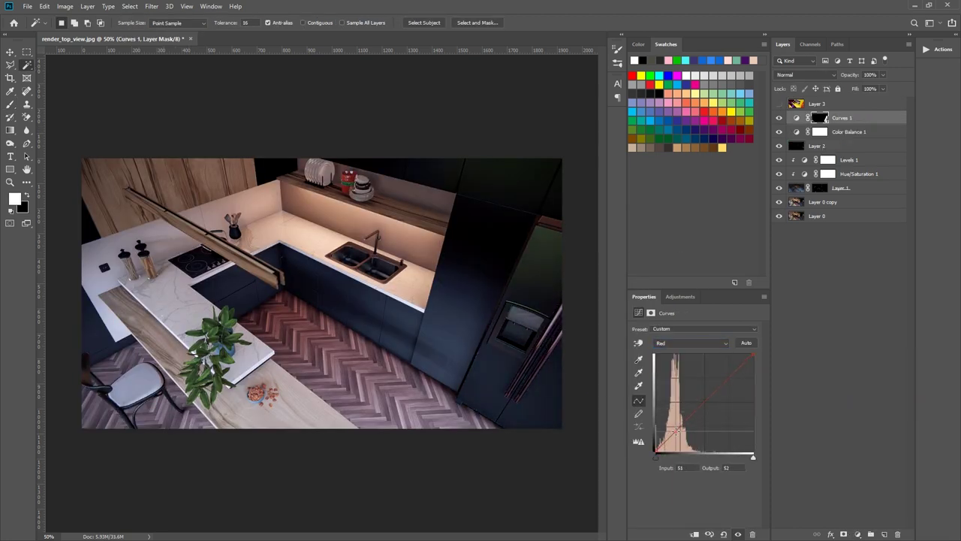
click(679, 343)
click(677, 367)
click(780, 117)
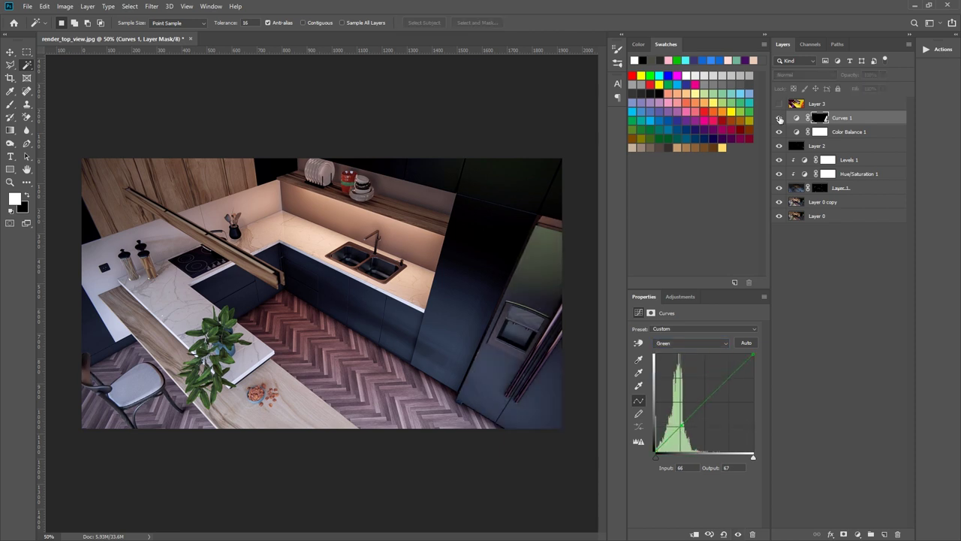
click(780, 117)
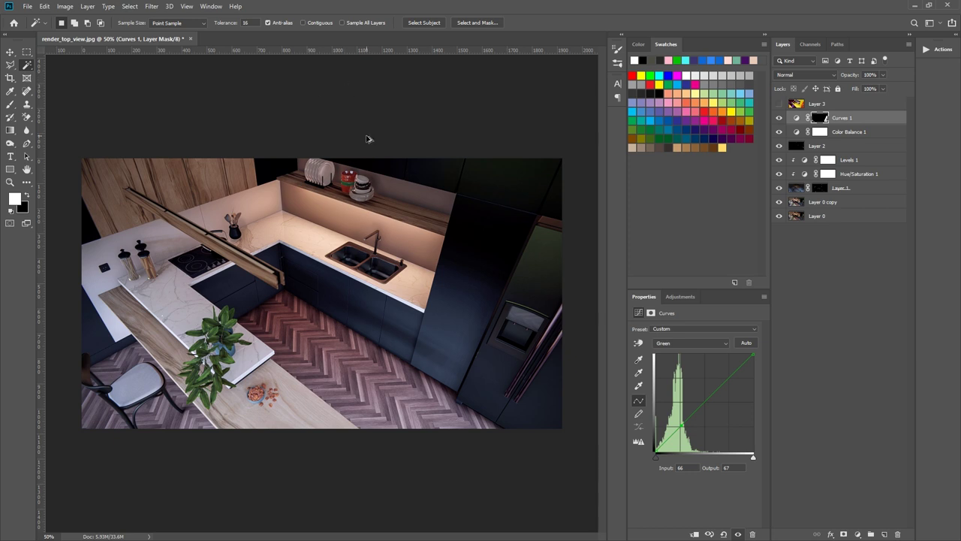
click(857, 534)
click(817, 316)
click(885, 534)
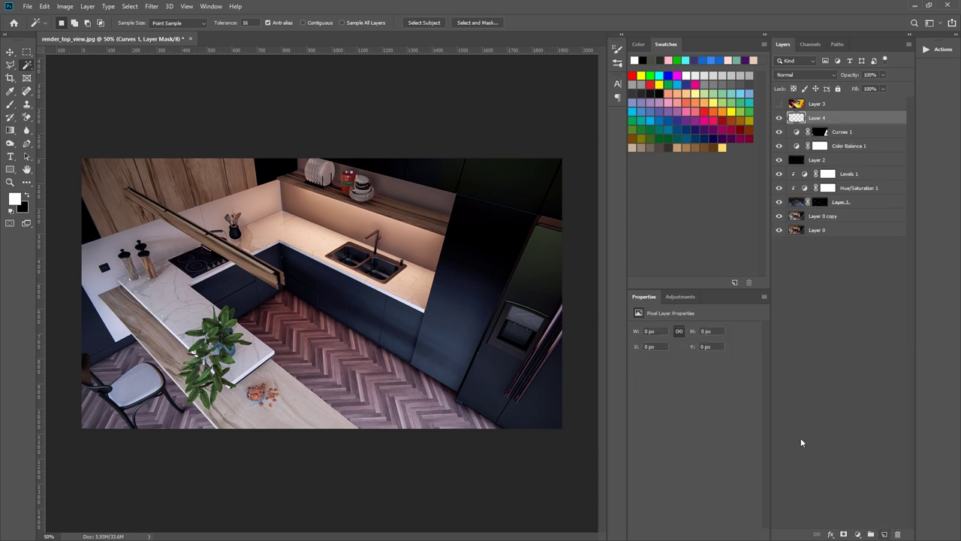
key(g)
key(ctrl+z)
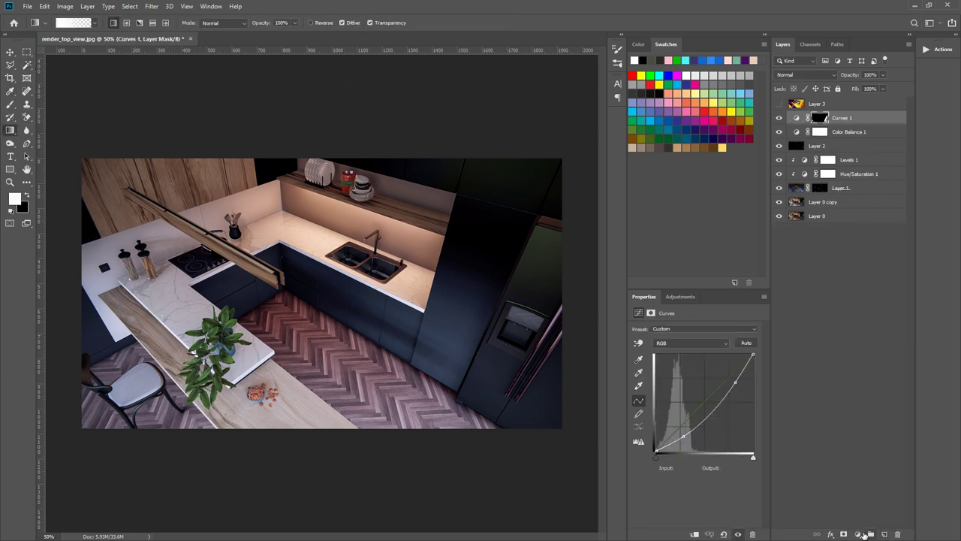
Step: Add a Gradient Fill layer above Curves 1, fading from blue on the image's left side to transparent
click(858, 534)
click(871, 367)
drag(444, 208, 452, 212)
key(i)
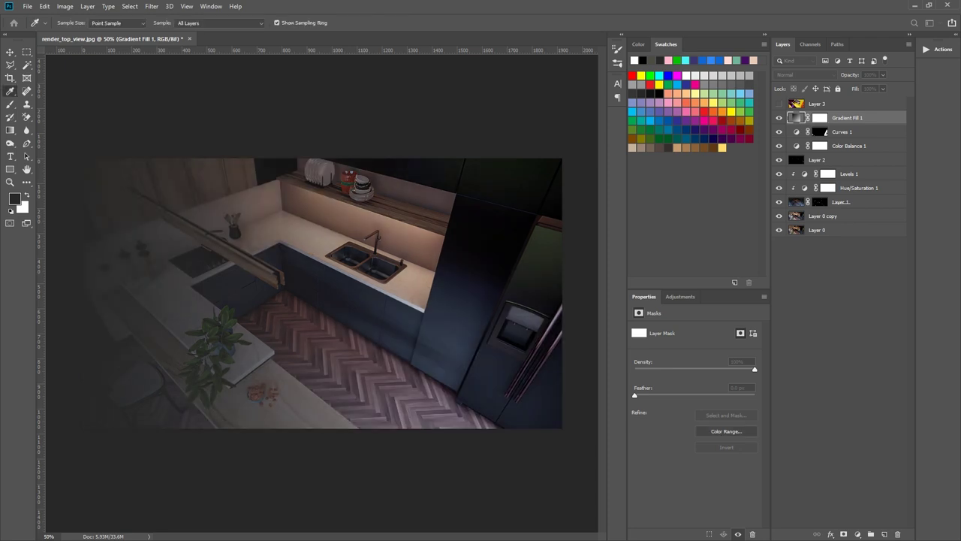
click(642, 112)
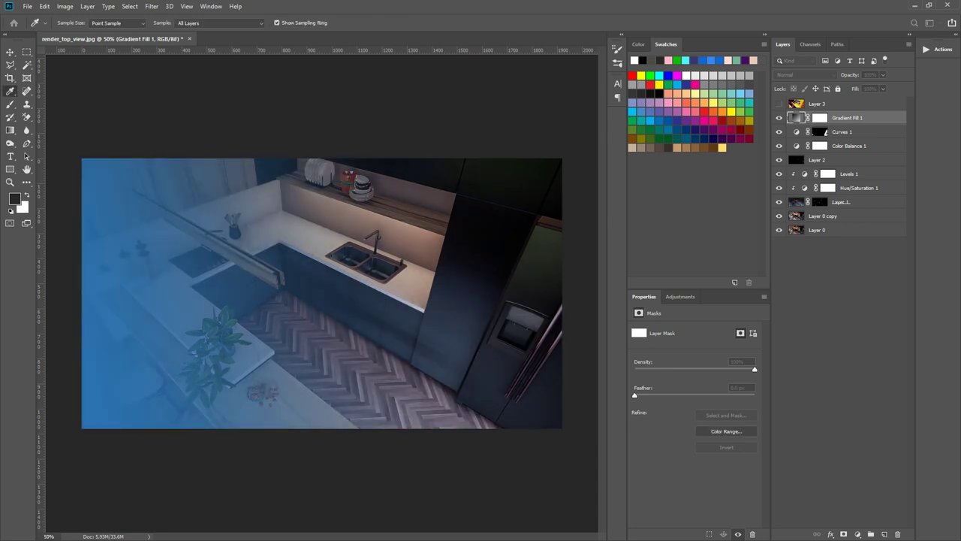
Step: Set the gradient fill layer's blend mode to Soft Light and its opacity to 30%
click(805, 74)
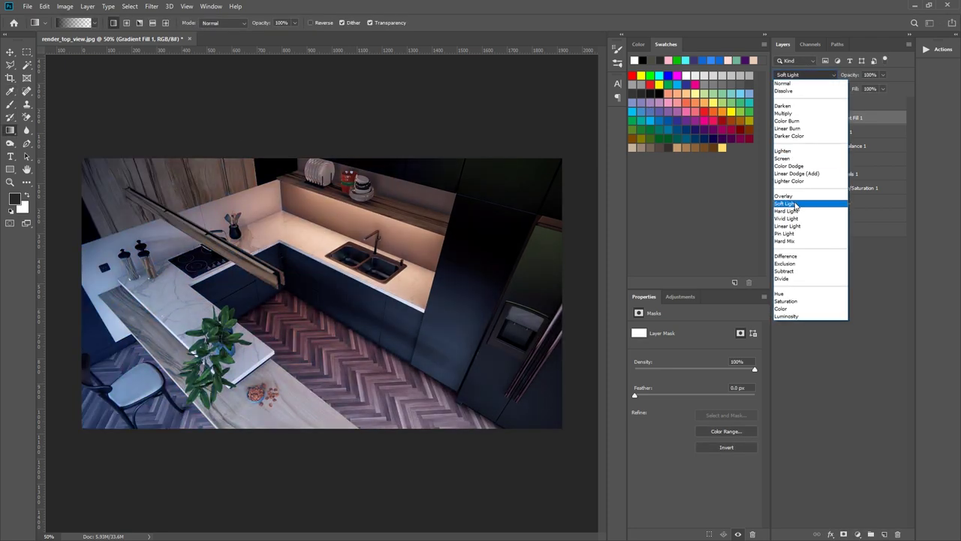
click(786, 204)
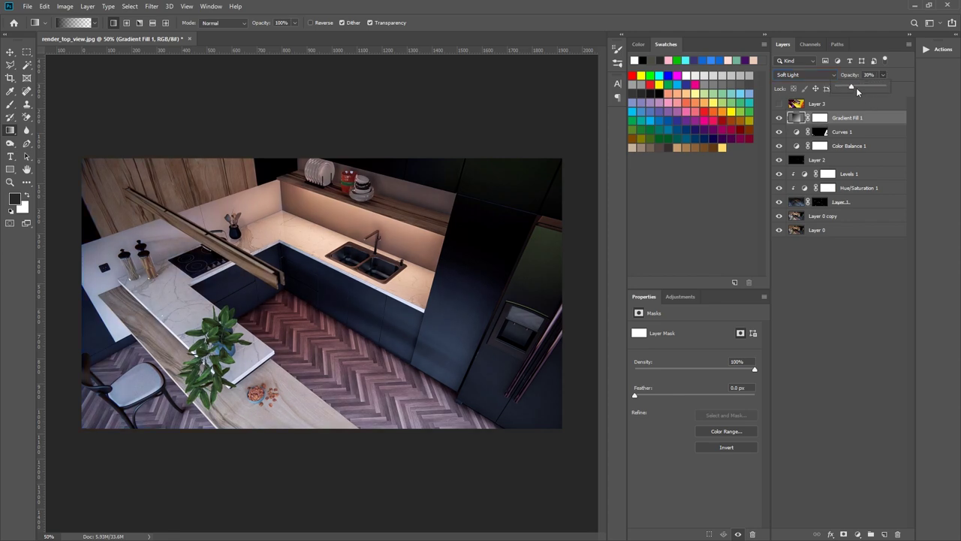
click(869, 248)
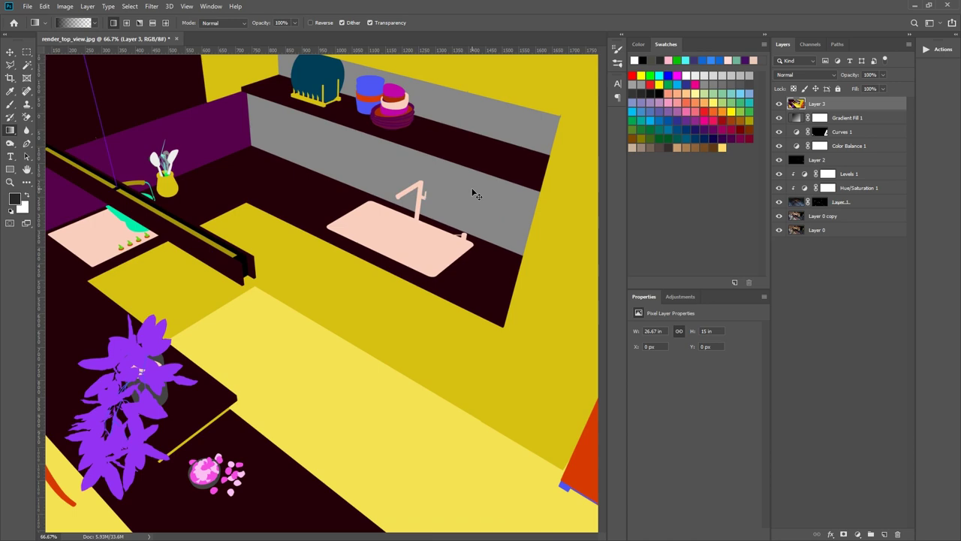
Step: Select the plates, cups and bowls on the shelf from Layer 3's colour pass with the Magic Wand, and hide Layer 3
key(w)
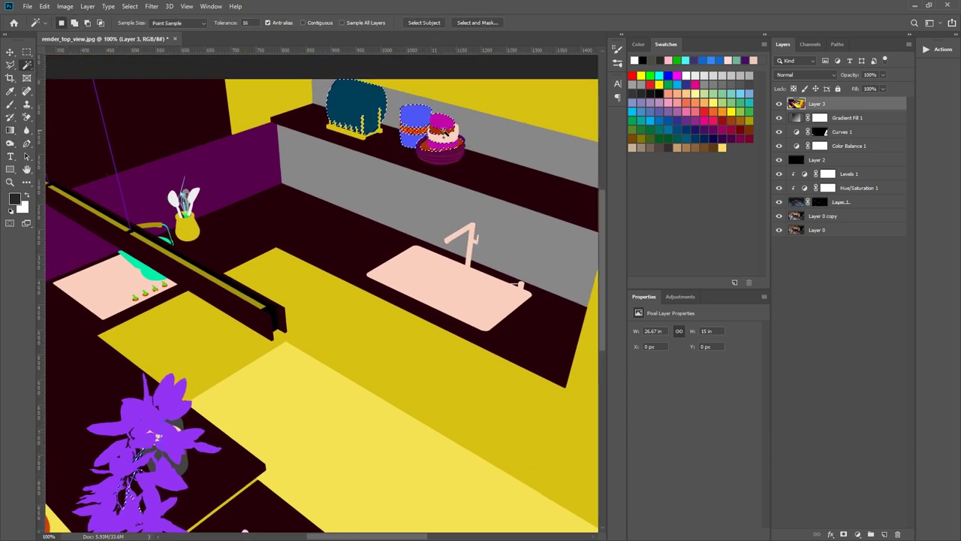
shift+click(405, 130)
right_click(425, 121)
click(451, 265)
key(Return)
click(779, 104)
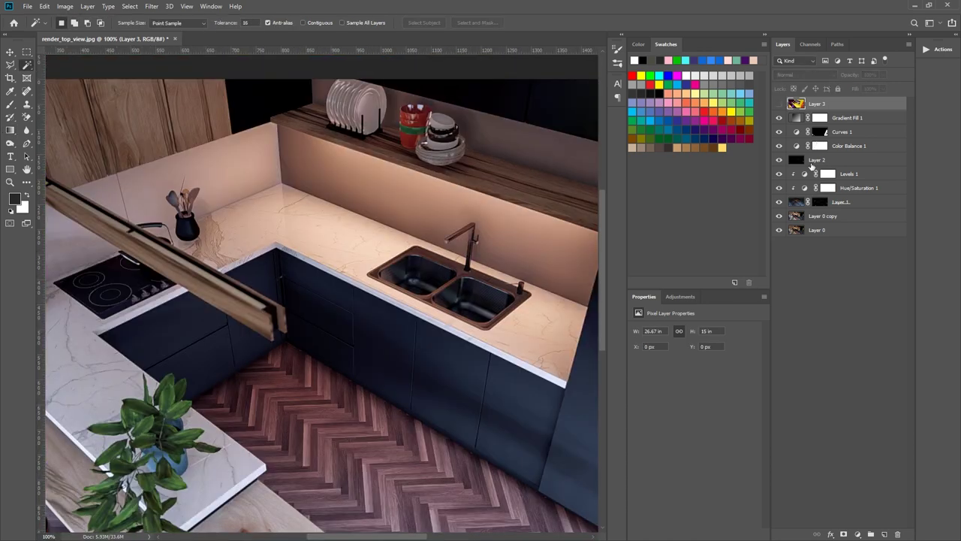
Step: Add an Exposure adjustment masked to the dishes above Gradient Fill 1, with exposure -0.39 and gamma correction 0.95
click(814, 163)
click(780, 104)
click(780, 104)
click(847, 118)
click(817, 161)
click(778, 161)
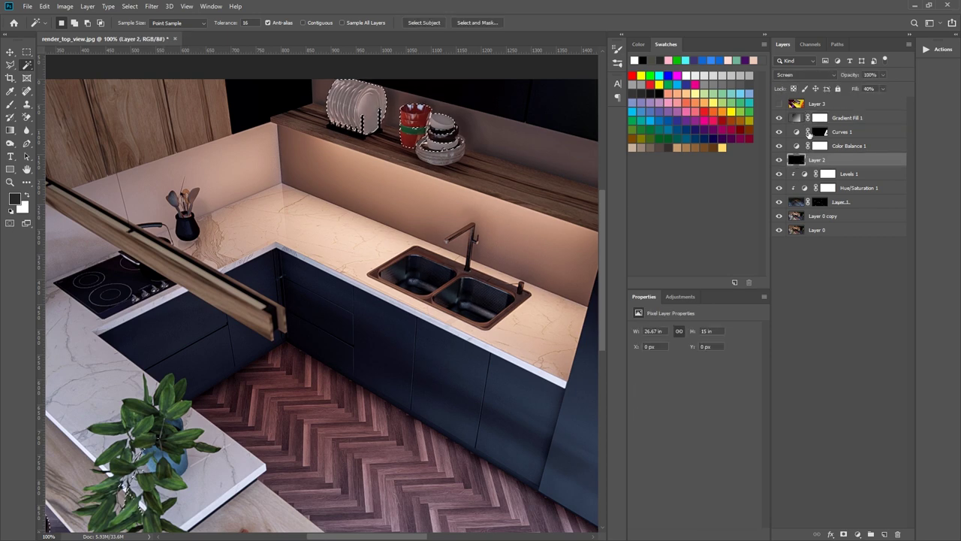
click(858, 534)
click(879, 415)
drag(695, 393, 678, 392)
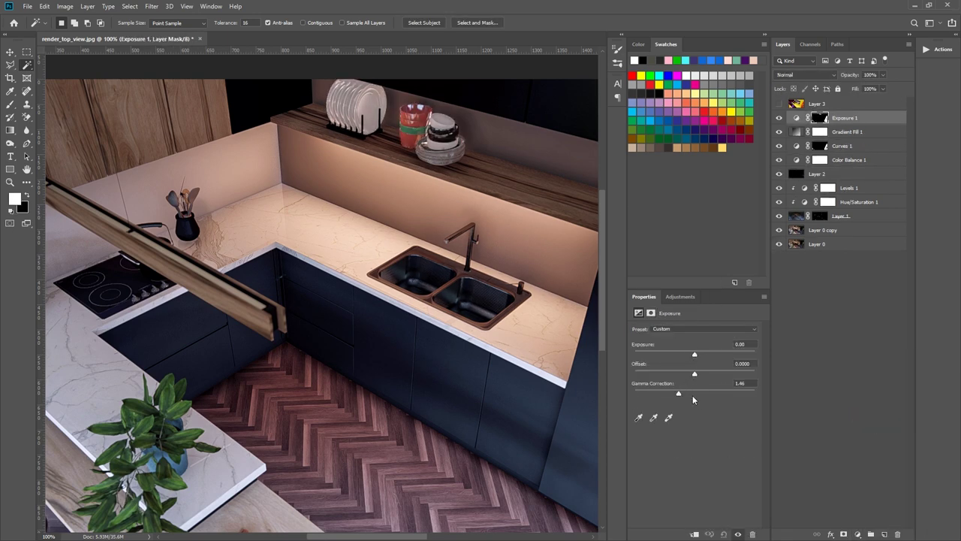
click(694, 394)
key(ctrl+minus)
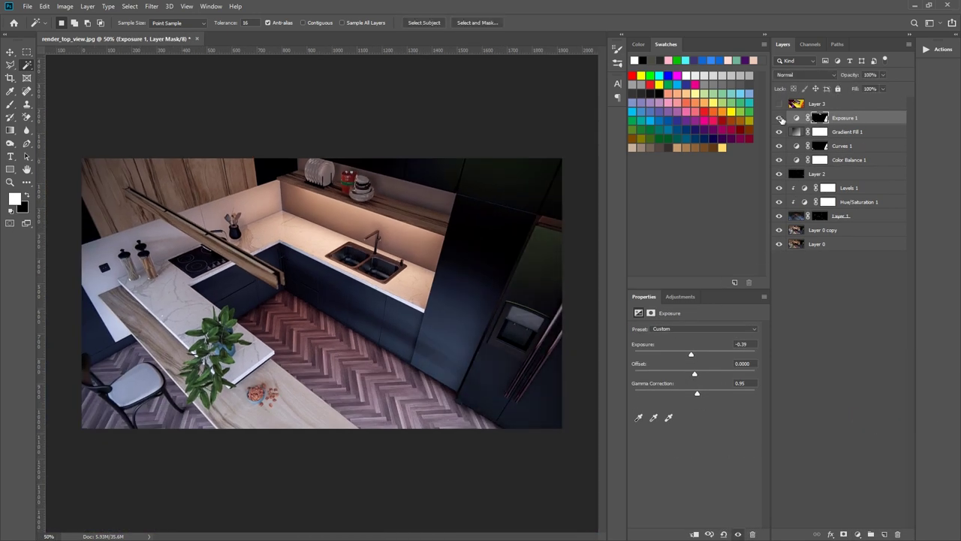
Step: Save the image in the Renders folder as render_modern_ktichen.jpg, a progressive JPEG at quality 10
key(ctrl+shift+s)
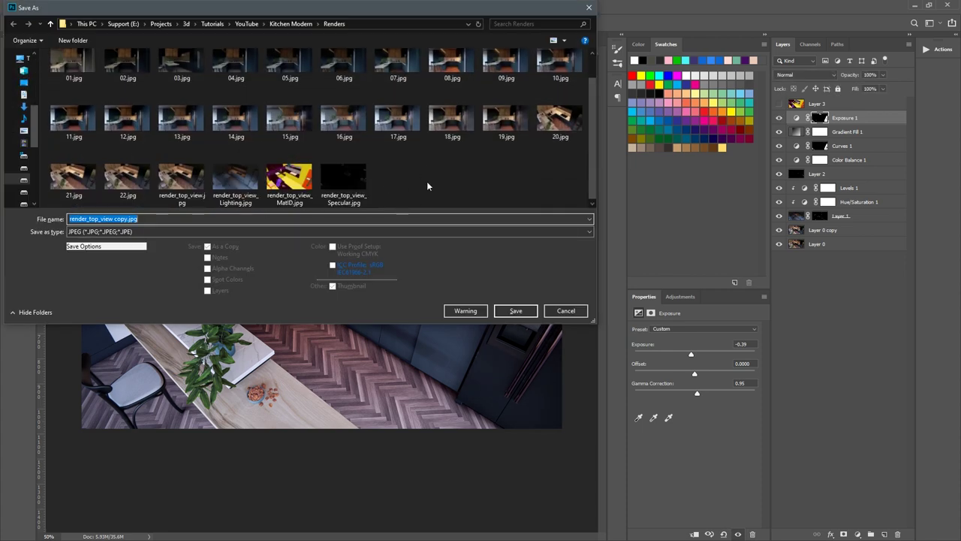
text(render_final)
key(Return)
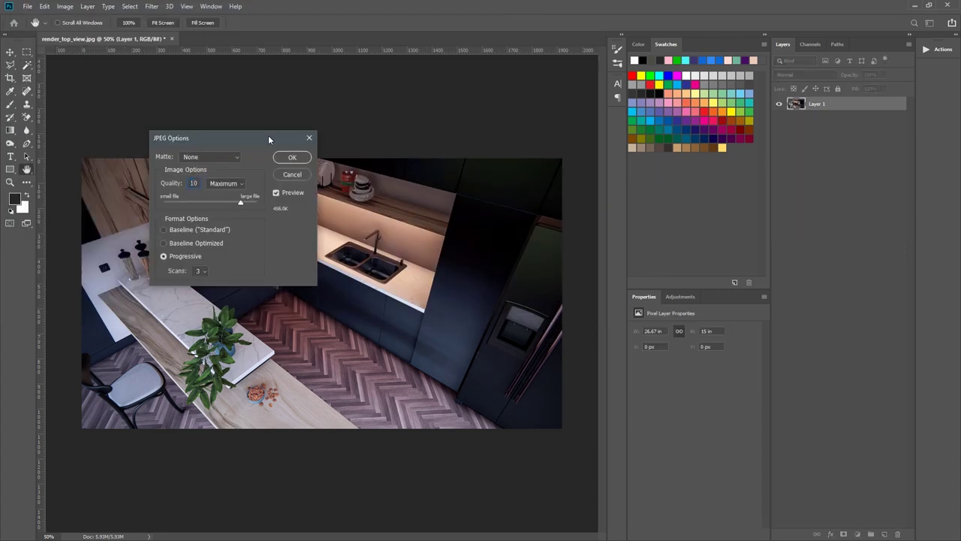
key(Return)
Step: Save the document with its layers in the Renders folder under the name render_modern_ktichen
key(ctrl+shift+s)
text(render_mode)
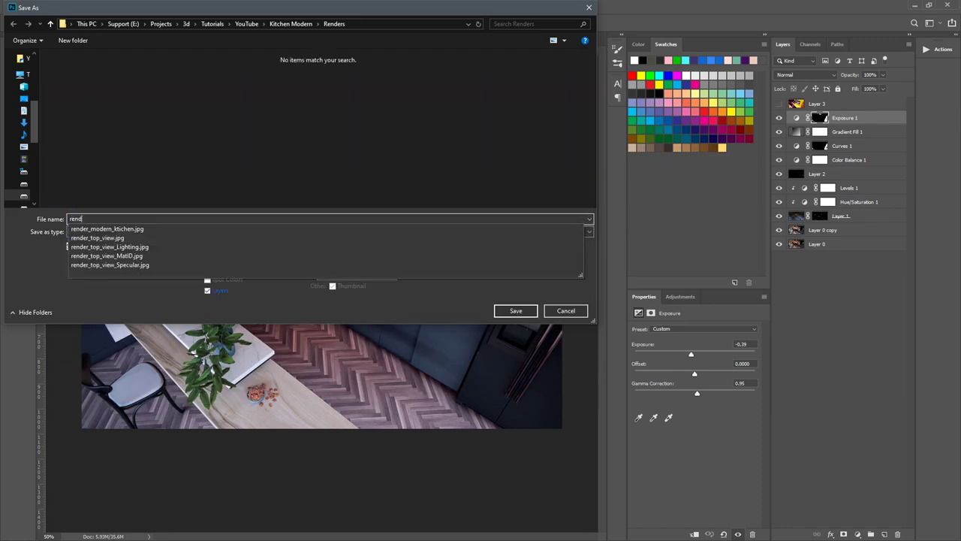
text(rn_ktic)
key(Return)
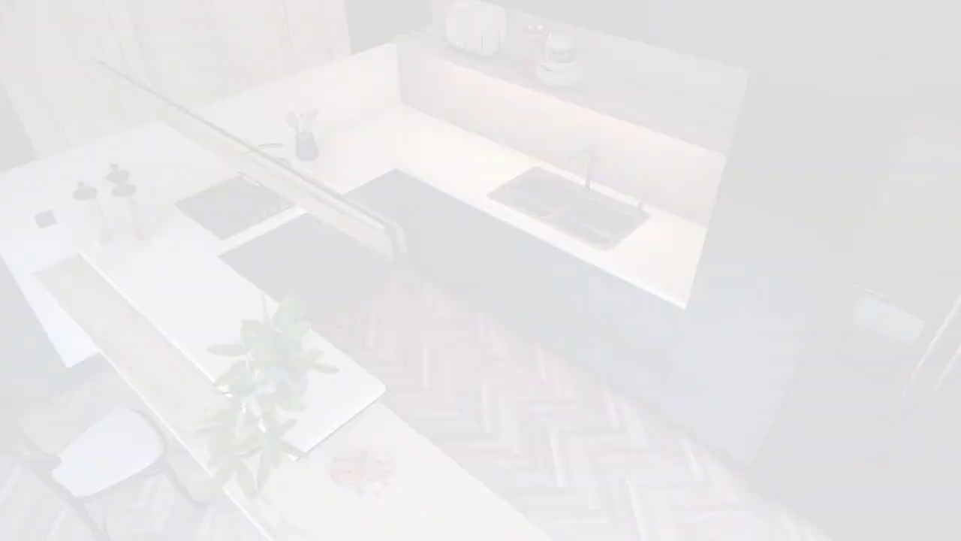